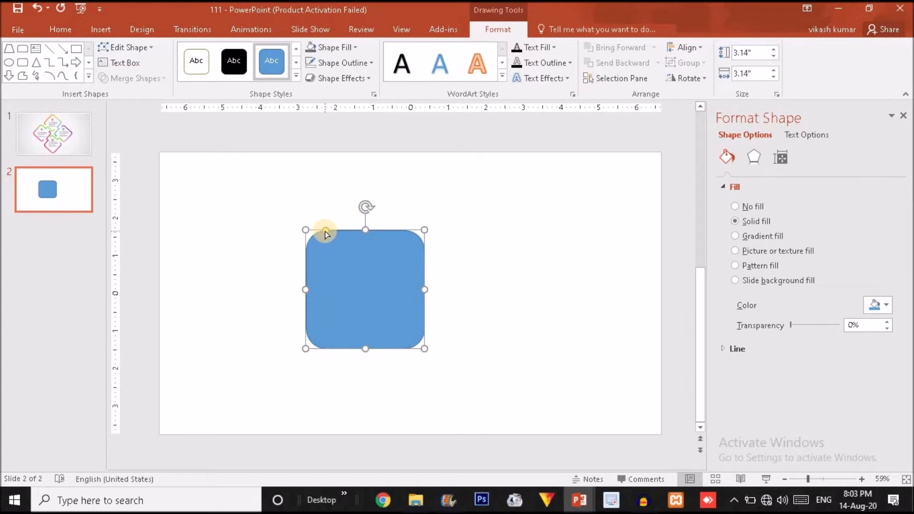
# Step: Reposition the blue rounded square and remove its outline
pyautogui.moveTo(325, 231)
pyautogui.mouseDown()
pyautogui.moveTo(310, 230)
pyautogui.moveTo(321, 233)
pyautogui.mouseUp()
pyautogui.click(339, 64)
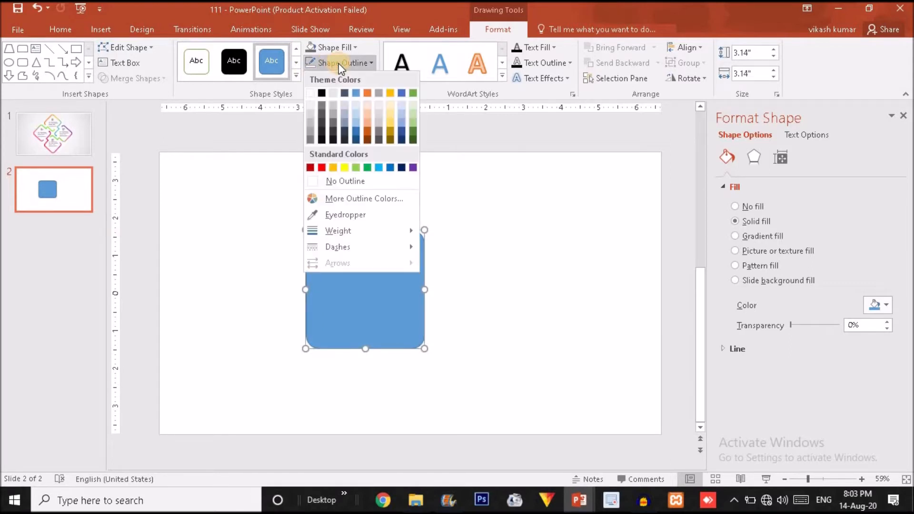
pyautogui.click(339, 180)
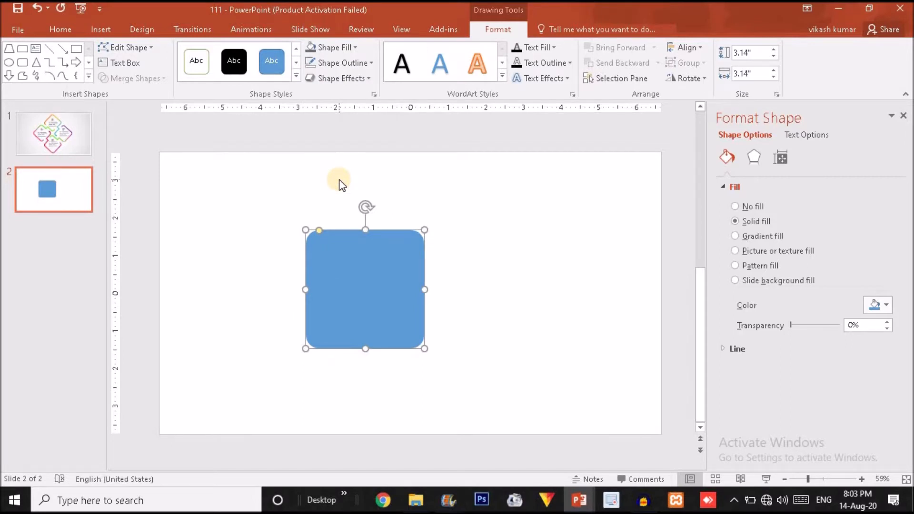
# Step: Duplicate the square, fill the copy dark grey, shrink it to 2.74 inches and centre it on the blue one
pyautogui.hotkey('ctrl', 'd')
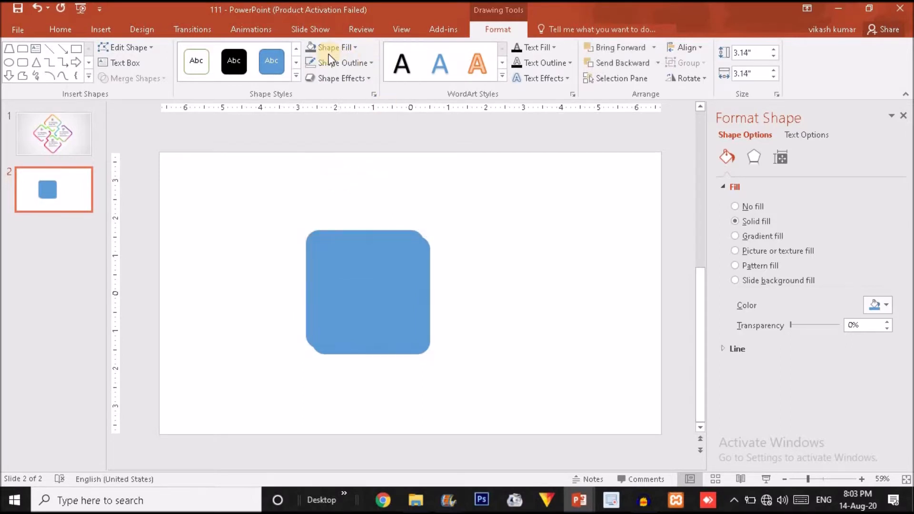
pyautogui.click(310, 50)
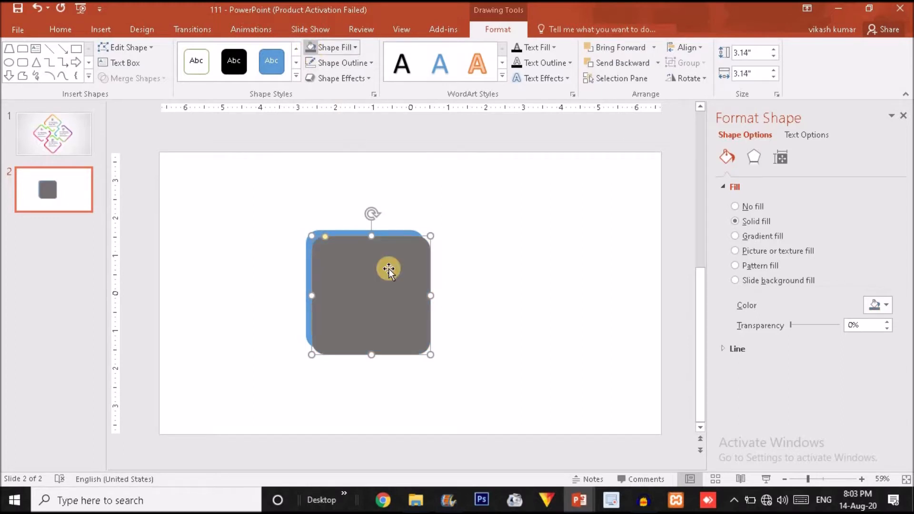
pyautogui.moveTo(388, 302); pyautogui.dragTo(514, 289)
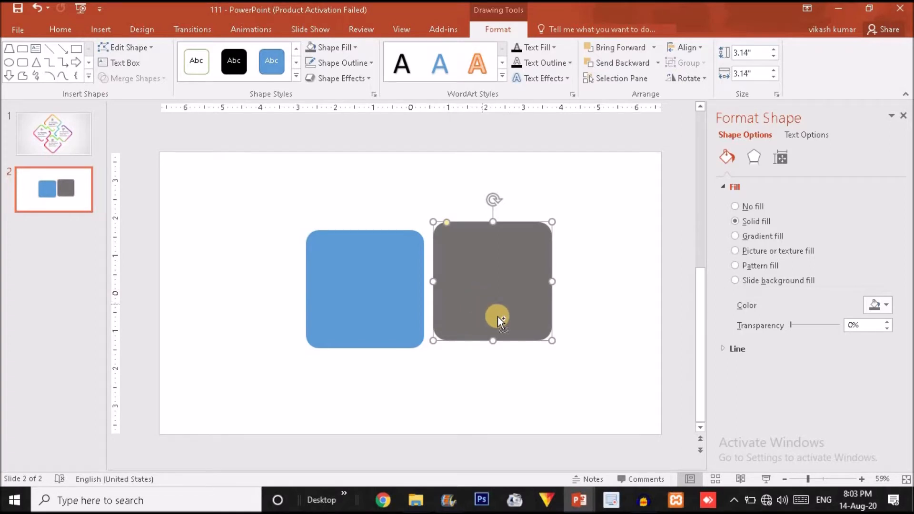
pyautogui.moveTo(550, 339); pyautogui.dragTo(544, 333)
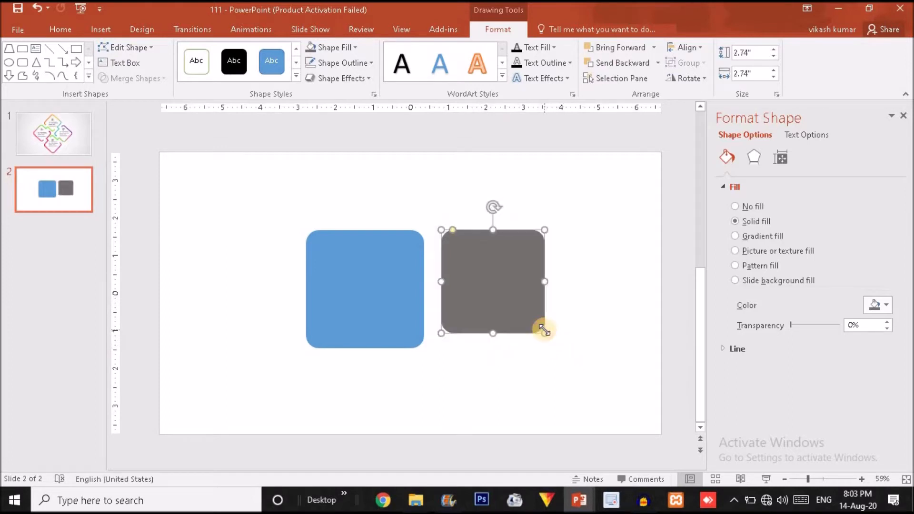
pyautogui.moveTo(516, 292); pyautogui.dragTo(388, 300)
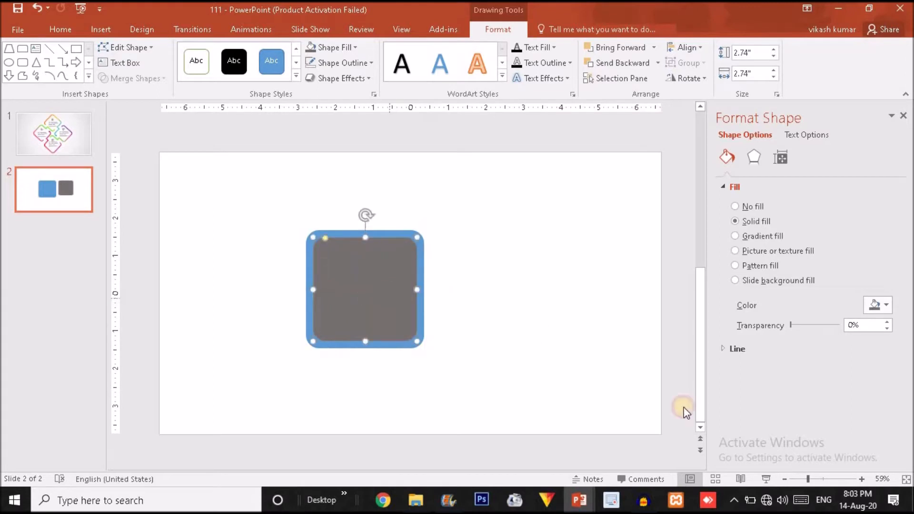
# Step: Zoom in, enlarge the grey square to leave a thin even blue rim, and adjust its corner rounding
pyautogui.click(827, 480)
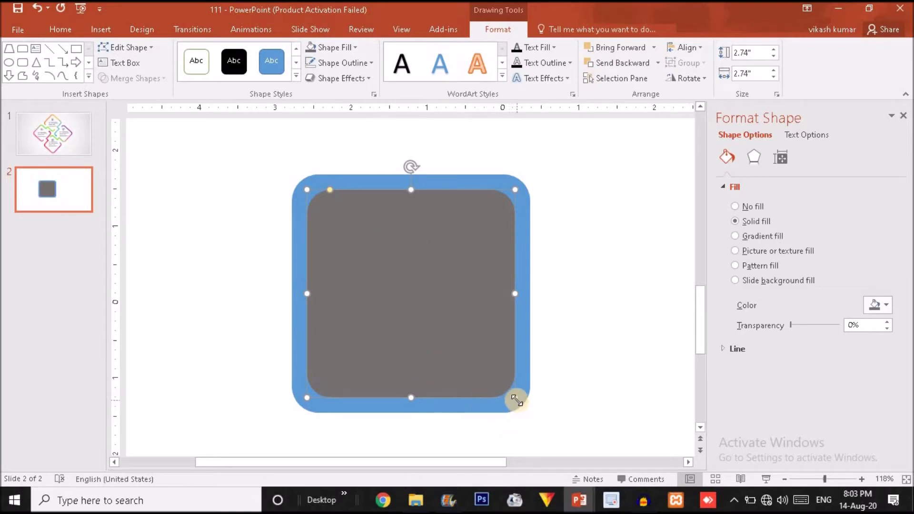
pyautogui.moveTo(517, 400); pyautogui.dragTo(520, 401)
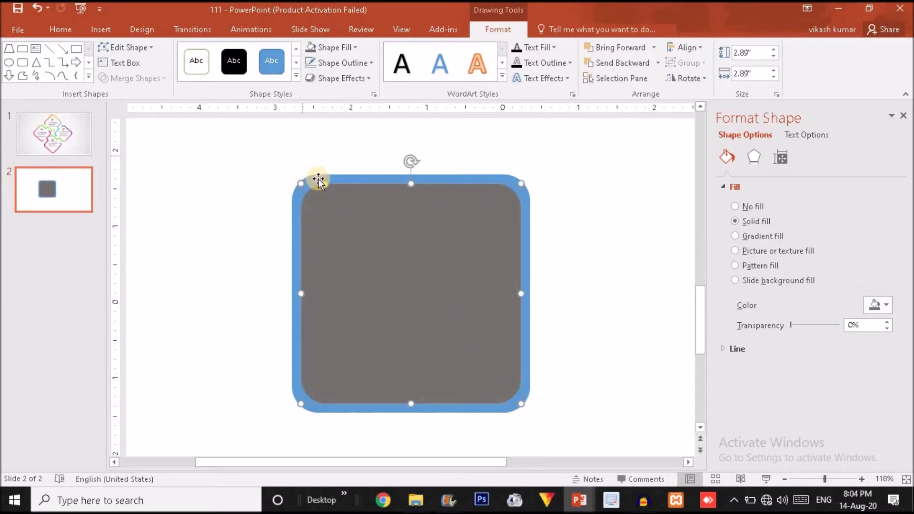
pyautogui.moveTo(327, 186); pyautogui.dragTo(317, 185)
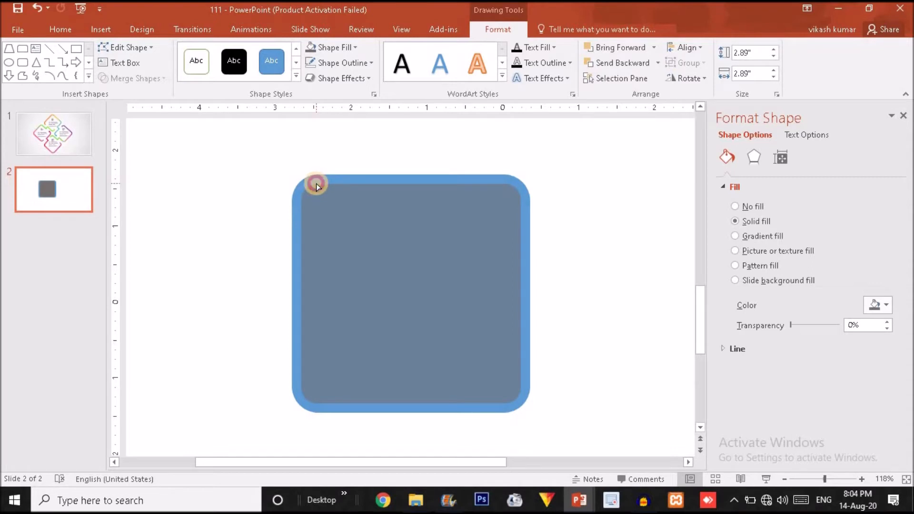
# Step: Select the blue and grey squares together for merging
pyautogui.click(316, 184)
pyautogui.click(435, 140)
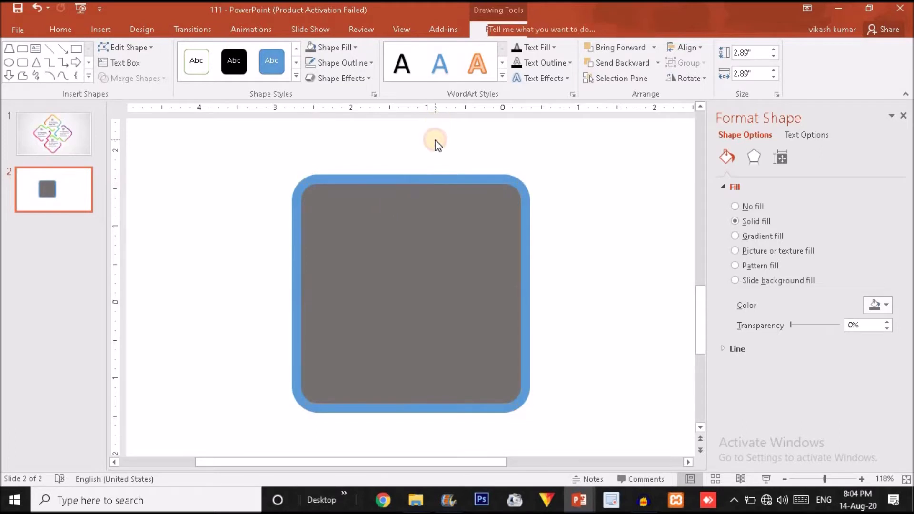
pyautogui.click(447, 182)
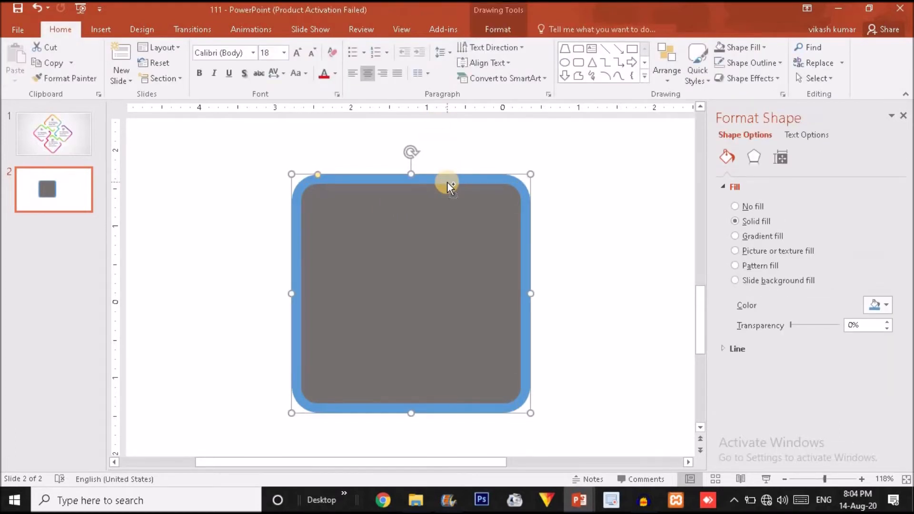
pyautogui.click(450, 208)
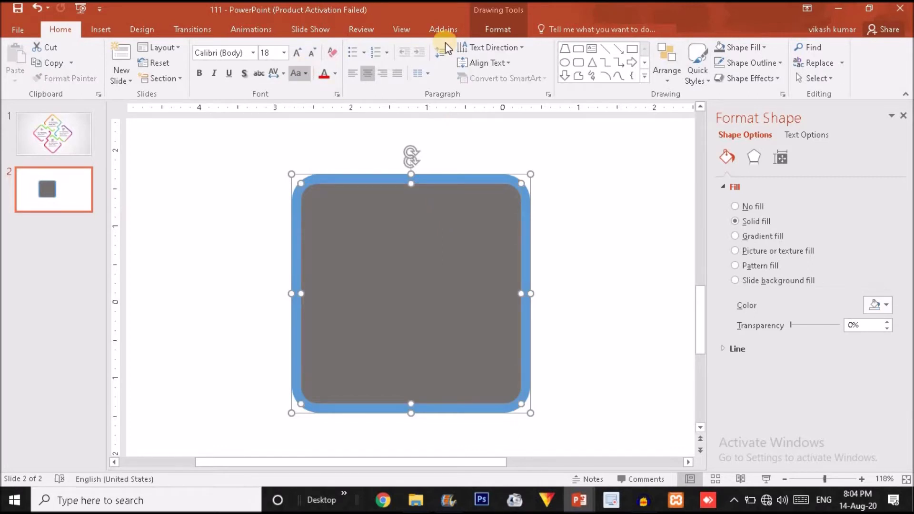
pyautogui.click(496, 29)
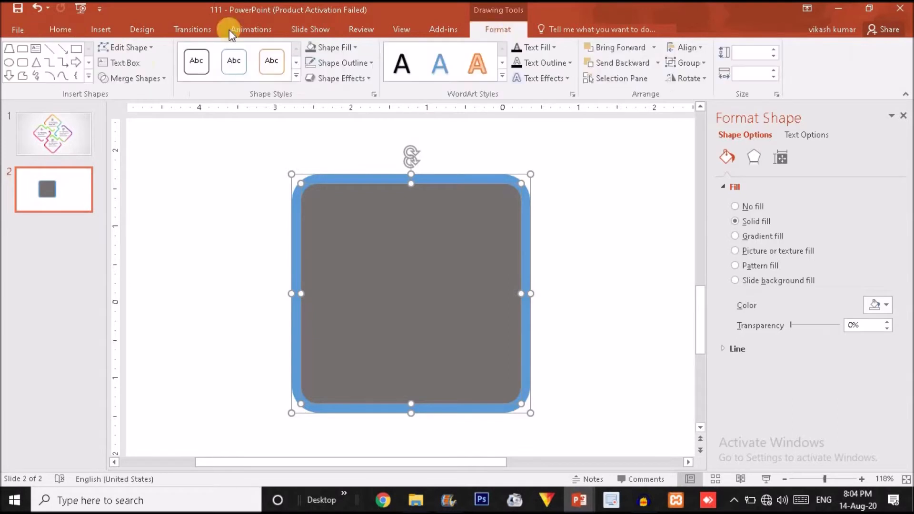
pyautogui.click(127, 78)
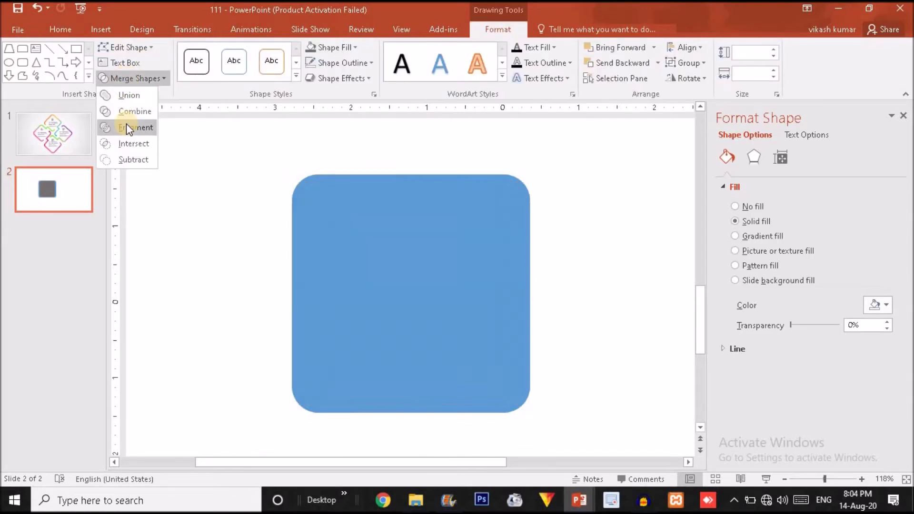
# Step: Subtract the grey square from the blue one and rotate the resulting rounded outline 45° into a diamond
pyautogui.click(128, 159)
pyautogui.scroll(-5, 424, 220)
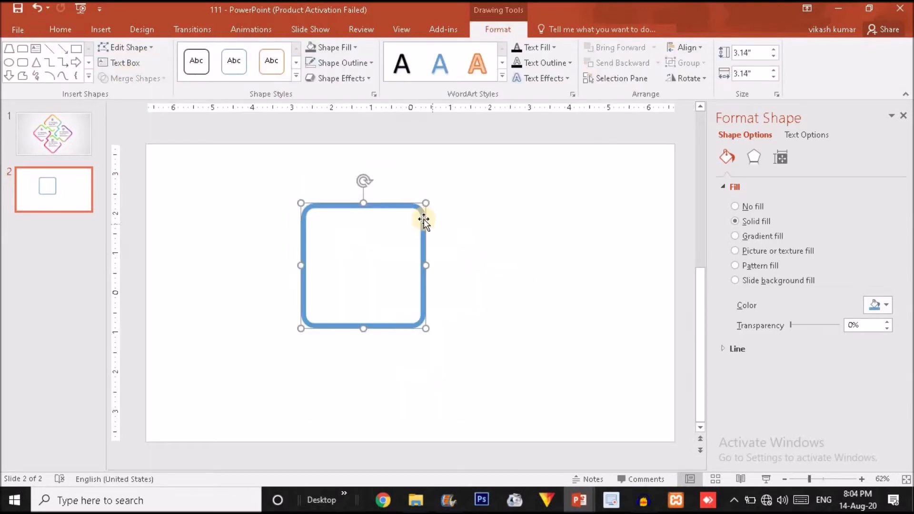
pyautogui.click(689, 78)
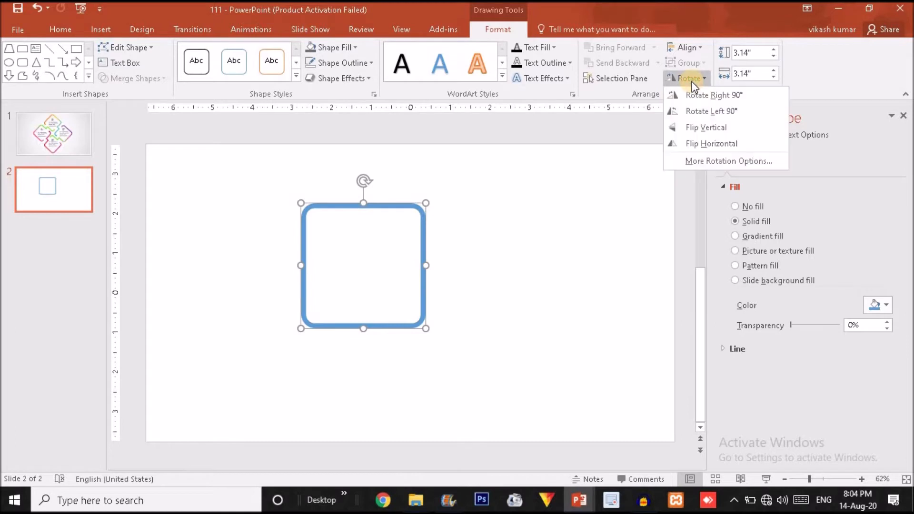
pyautogui.click(710, 162)
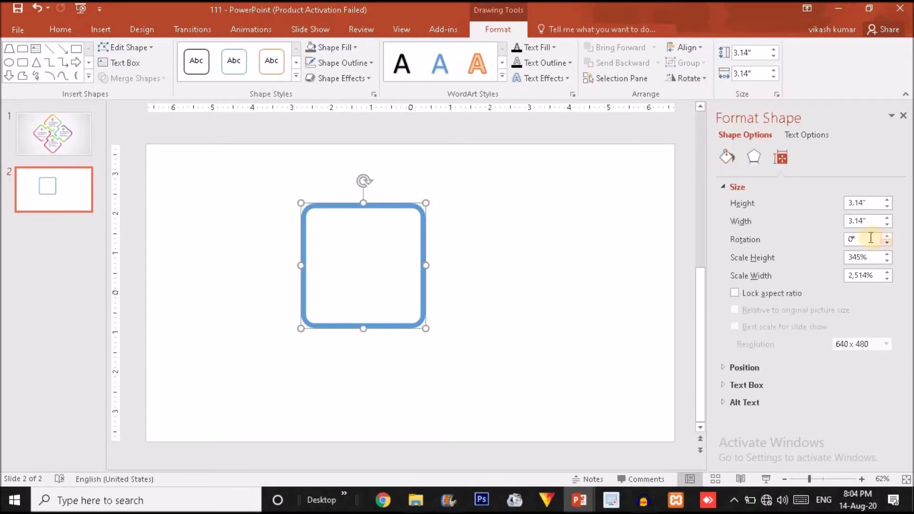
pyautogui.moveTo(867, 238); pyautogui.dragTo(828, 239)
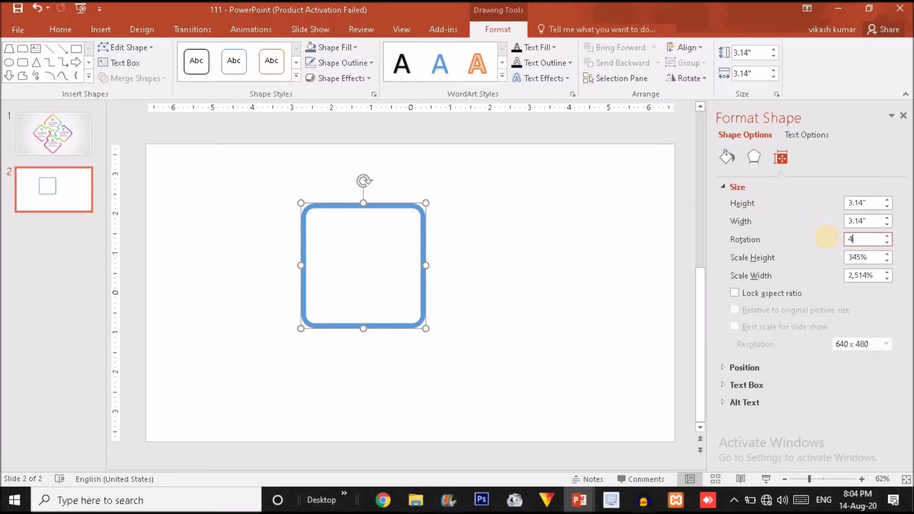
pyautogui.write('45')
pyautogui.press('Return')
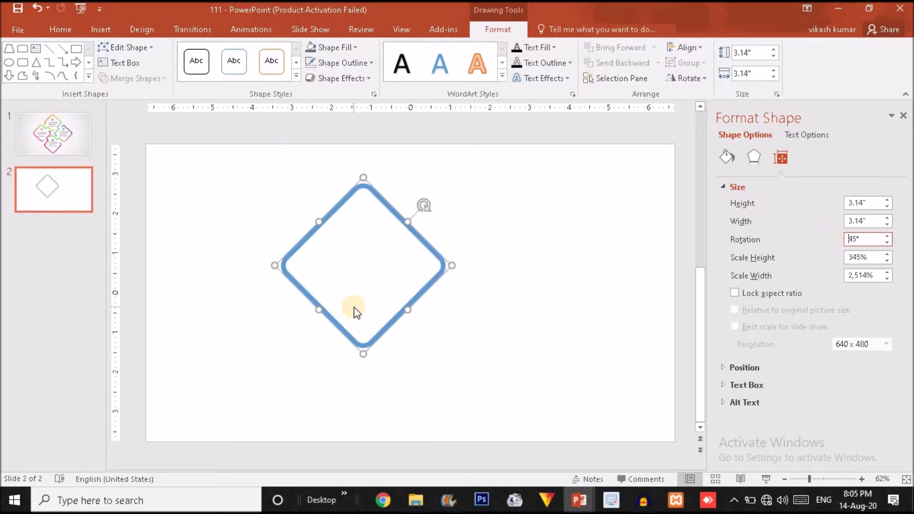
pyautogui.click(100, 29)
# Step: Draw a rectangle, rotate it 45°, size it 3.47 × 2.55 inches and place it over the diamond's lower half
pyautogui.click(229, 82)
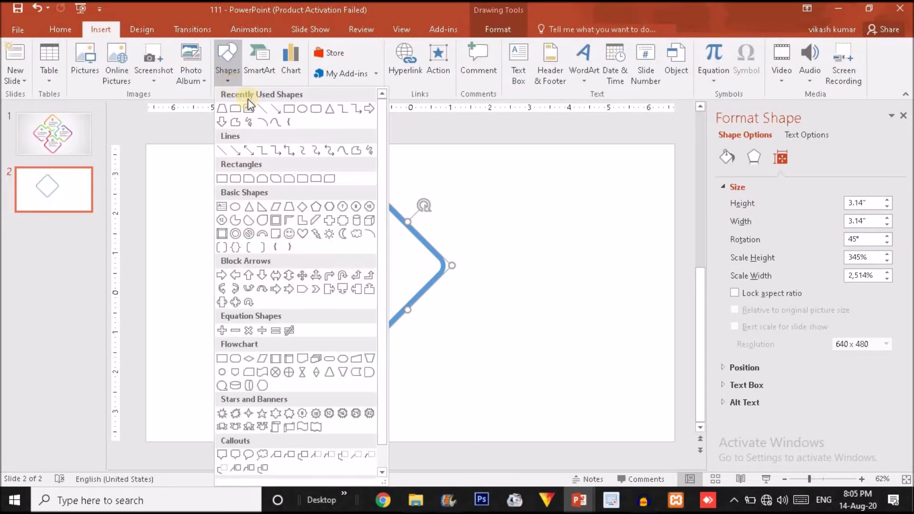
pyautogui.click(289, 109)
pyautogui.moveTo(483, 201); pyautogui.dragTo(559, 311)
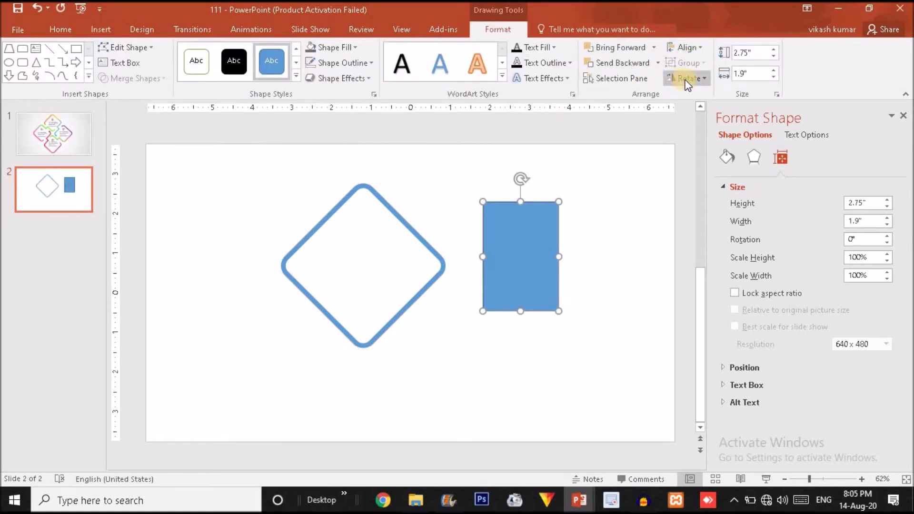
pyautogui.click(686, 80)
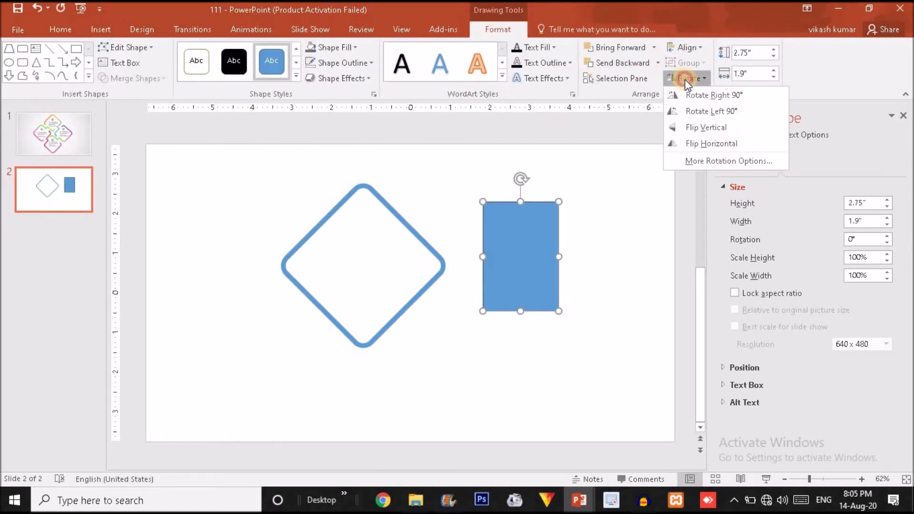
pyautogui.click(705, 159)
pyautogui.moveTo(864, 242); pyautogui.dragTo(830, 243)
pyautogui.write('45')
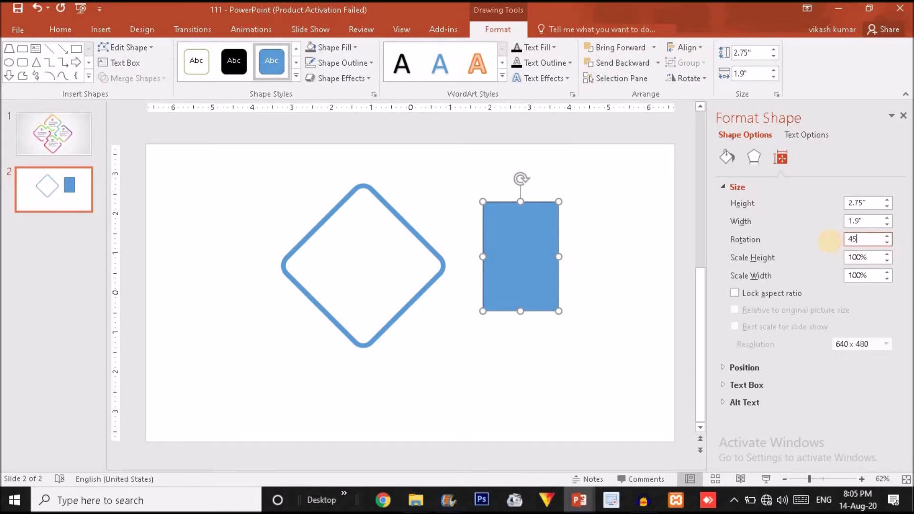
pyautogui.press('Return')
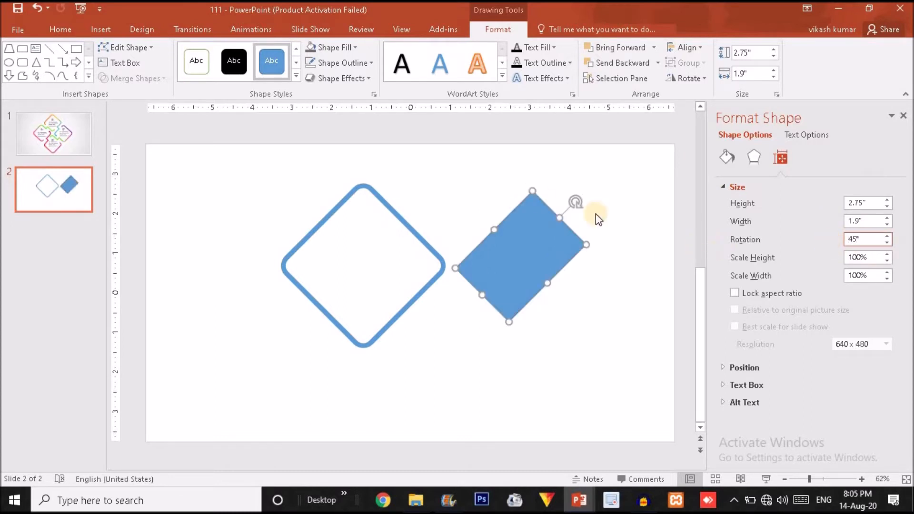
pyautogui.moveTo(495, 230); pyautogui.dragTo(449, 185)
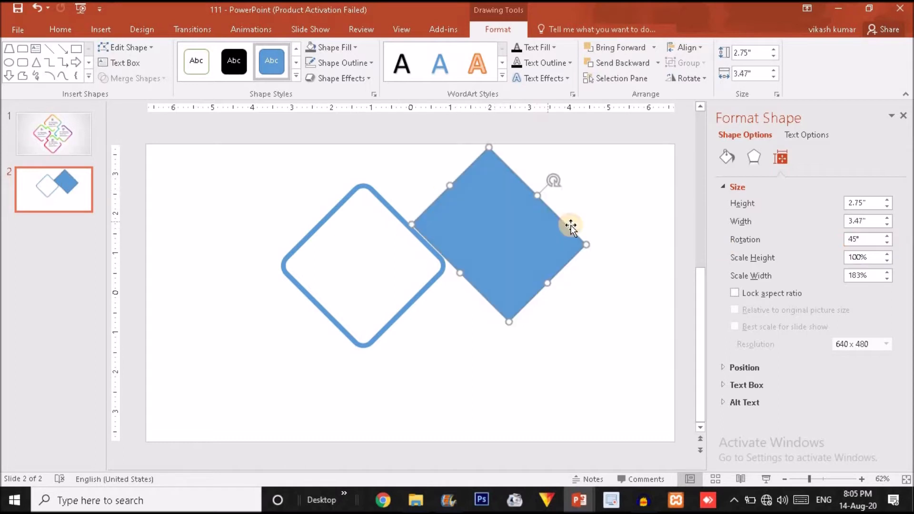
pyautogui.moveTo(540, 198); pyautogui.dragTo(368, 304)
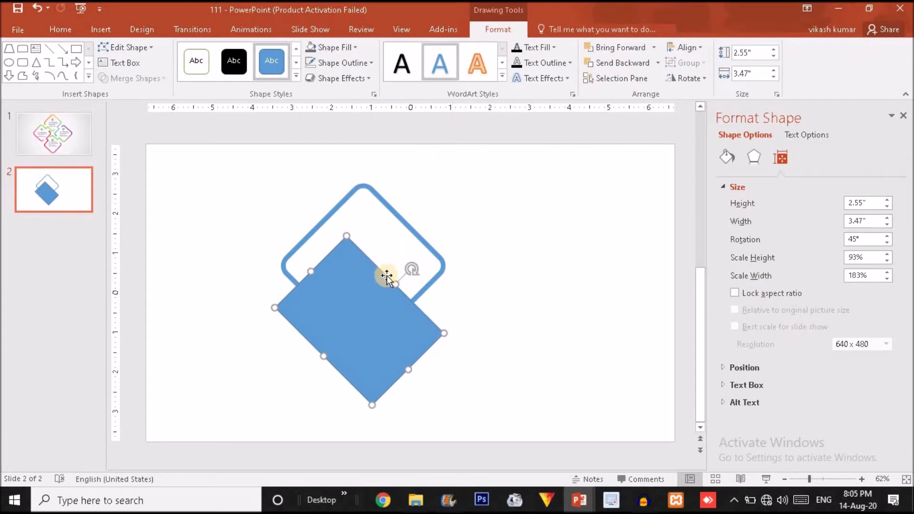
# Step: Set the rotated rectangle's fill transparency to 58% and nudge it slightly left and down
pyautogui.rightClick(372, 293)
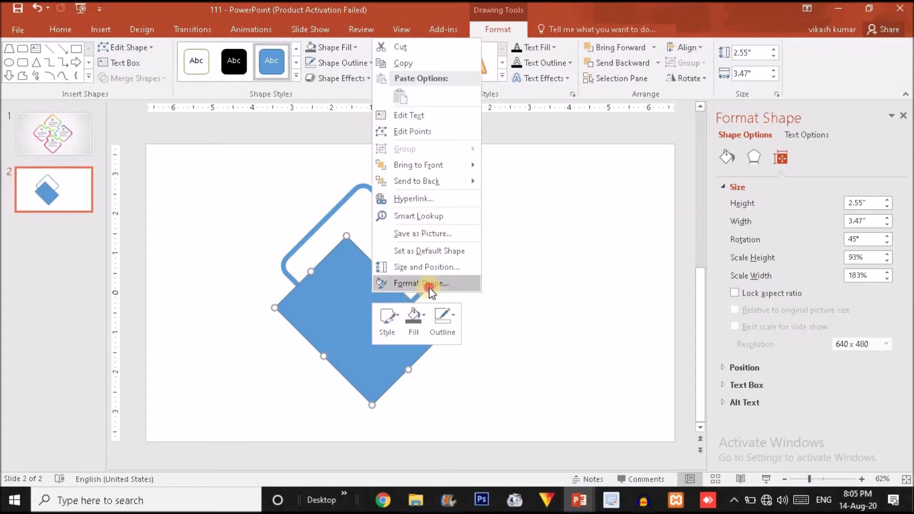
pyautogui.click(429, 286)
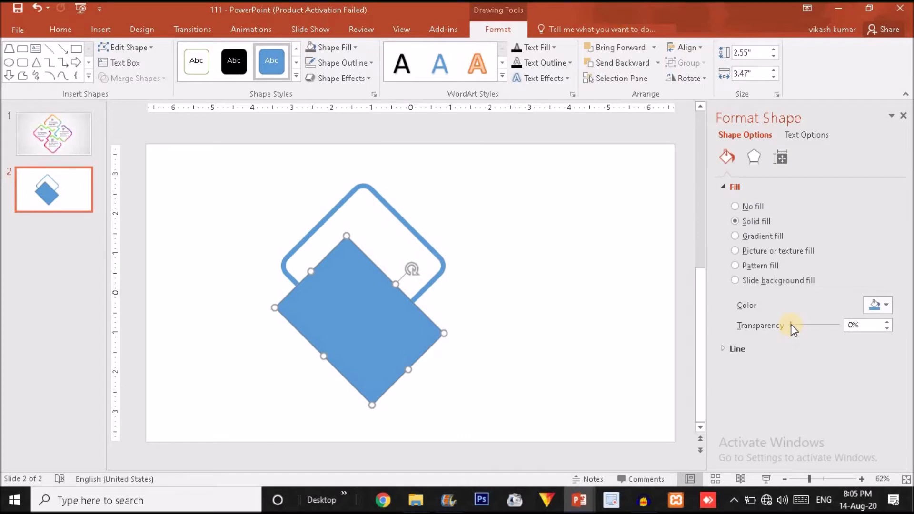
pyautogui.moveTo(790, 324); pyautogui.dragTo(820, 325)
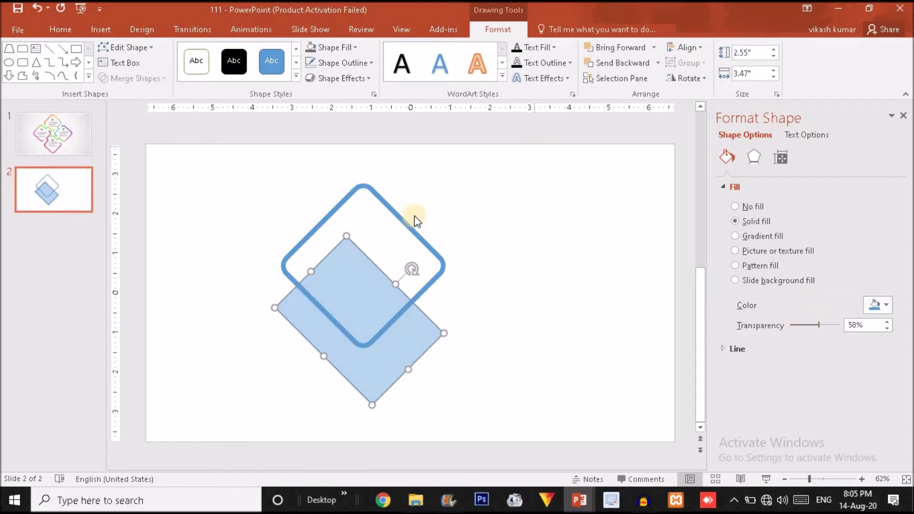
pyautogui.moveTo(362, 297); pyautogui.dragTo(357, 303)
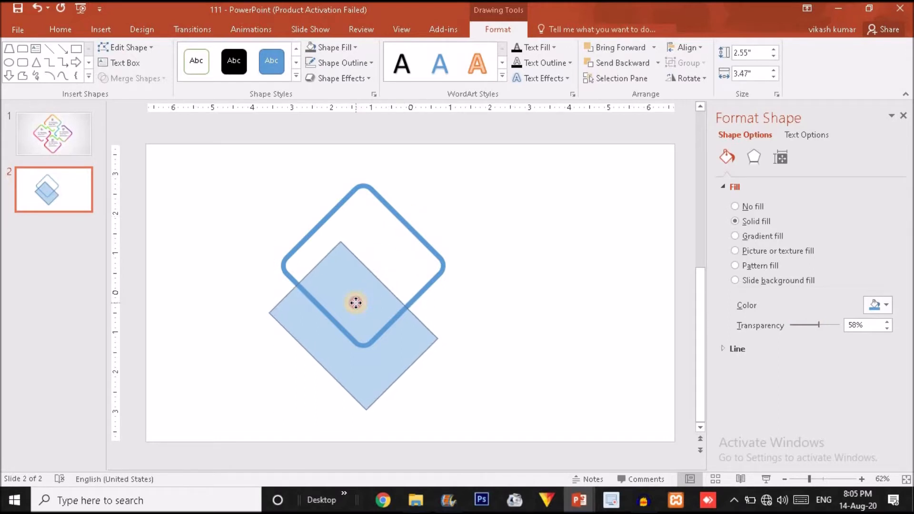
pyautogui.click(441, 255)
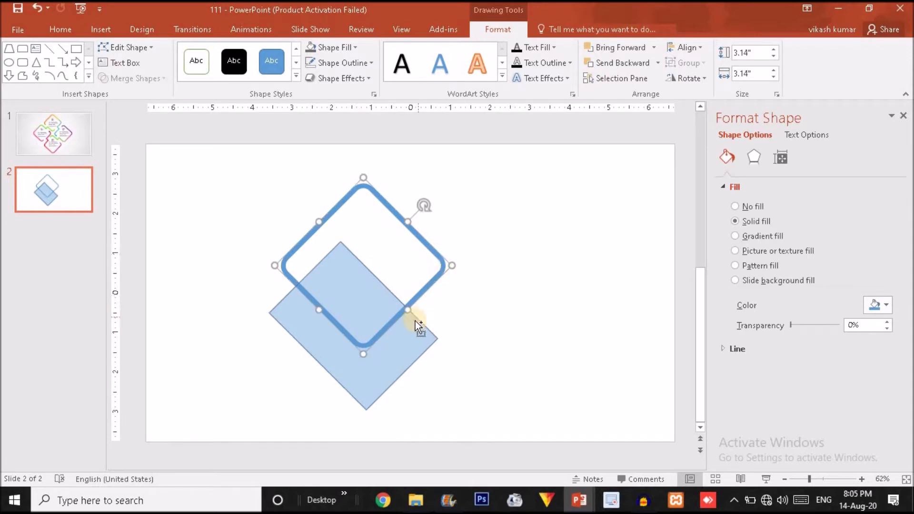
# Step: Fragment the rounded outline with the filled diamond using Merge Shapes
pyautogui.keyDown('shift'); pyautogui.click(402, 335); pyautogui.keyUp('shift')
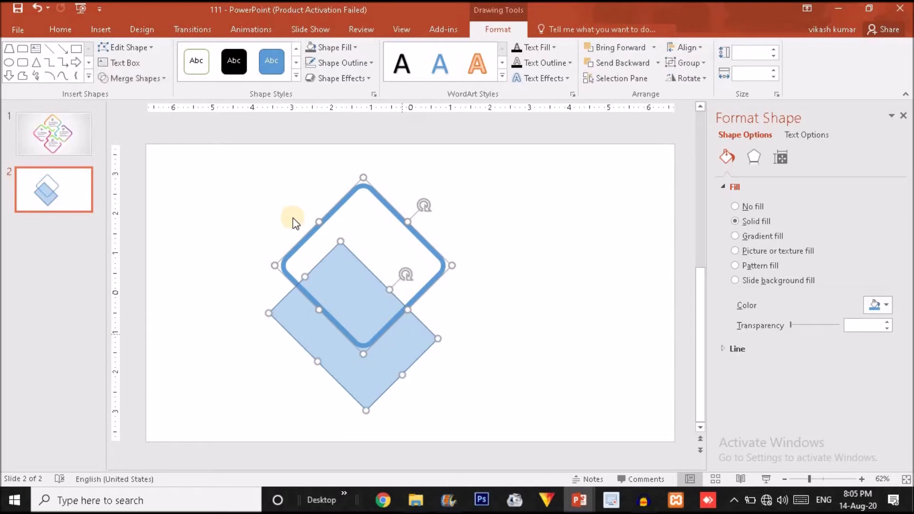
pyautogui.click(154, 79)
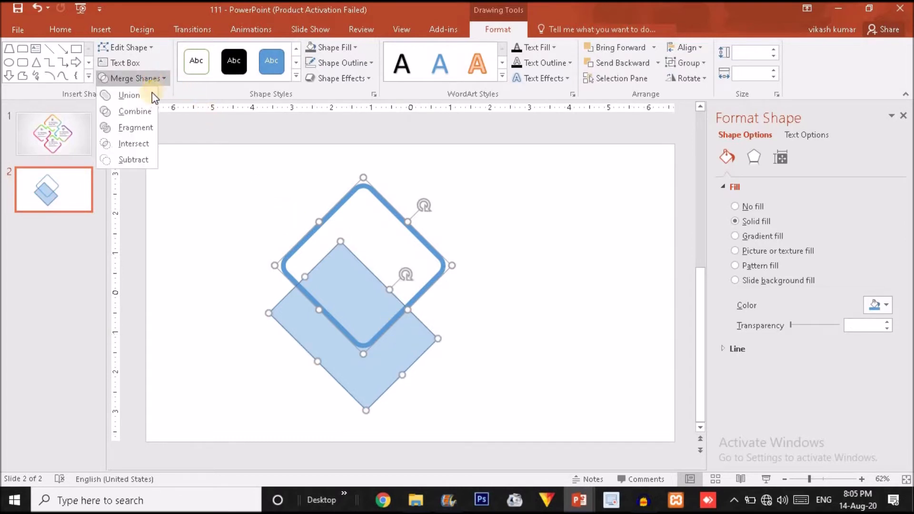
pyautogui.click(143, 127)
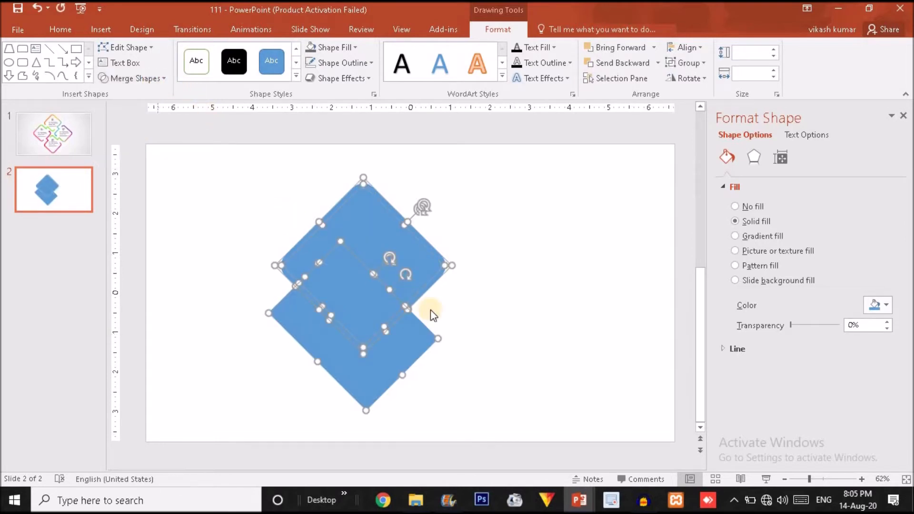
# Step: Delete the three blue fill fragments, leaving only the outline pieces
pyautogui.click(510, 300)
pyautogui.click(410, 254)
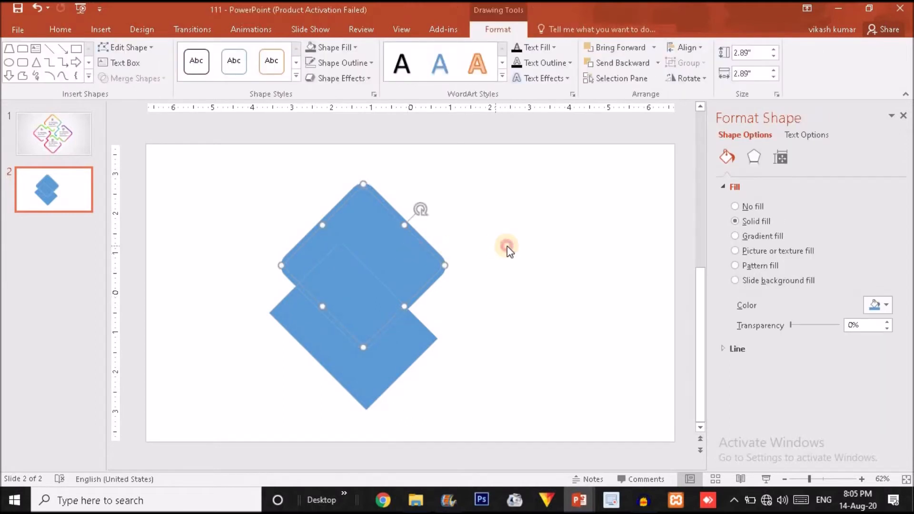
pyautogui.moveTo(410, 253); pyautogui.dragTo(528, 246)
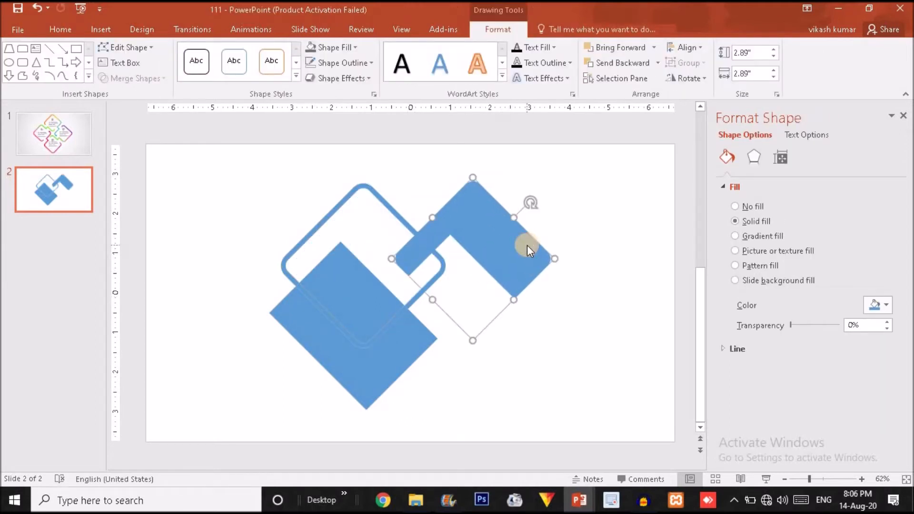
pyautogui.press('Delete')
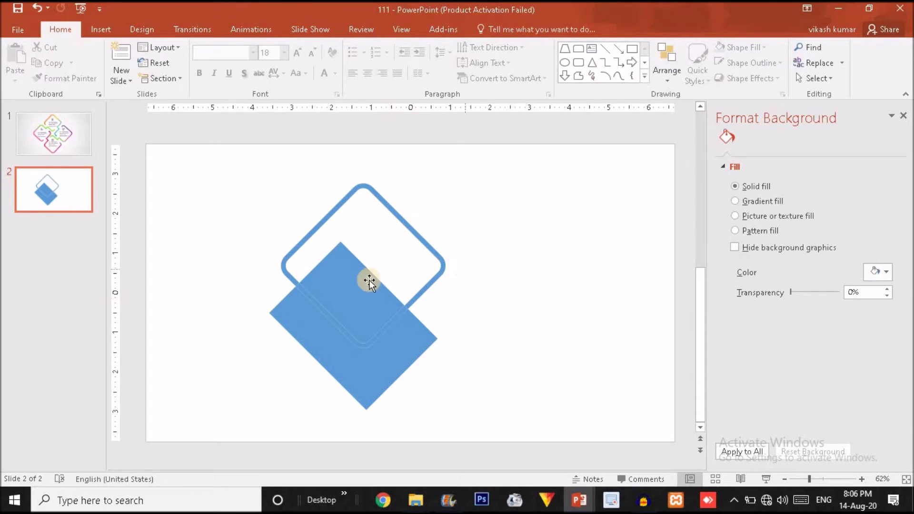
pyautogui.moveTo(354, 286); pyautogui.dragTo(496, 230)
pyautogui.press('Delete')
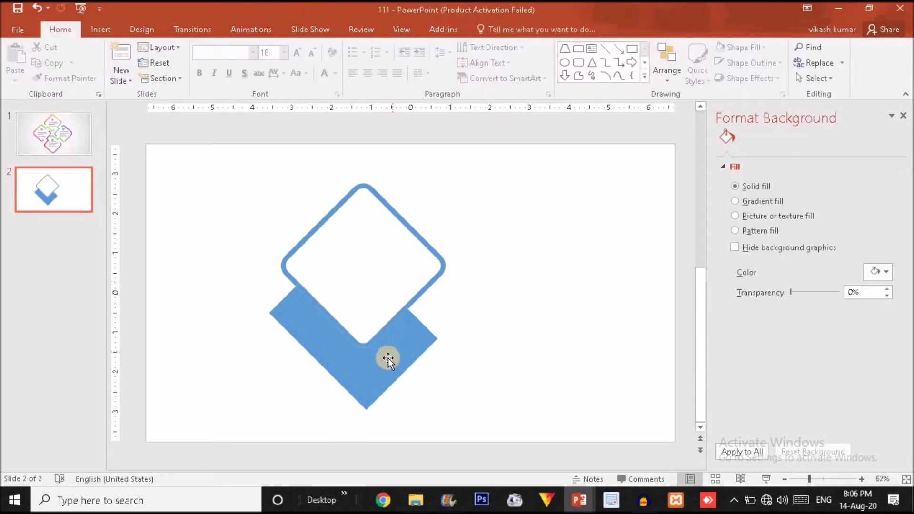
pyautogui.moveTo(394, 370); pyautogui.dragTo(484, 375)
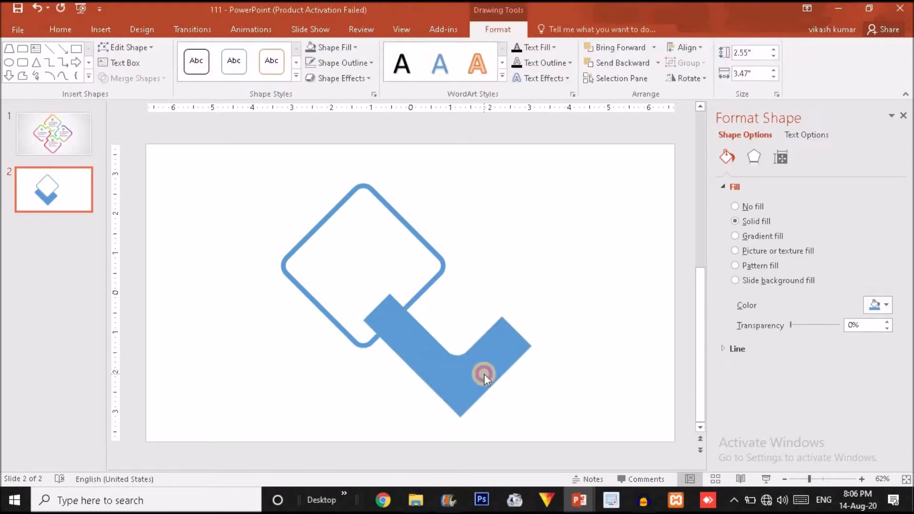
pyautogui.press('Delete')
# Step: Shift the lower outline corner piece down-right
pyautogui.click(394, 331)
pyautogui.moveTo(394, 331); pyautogui.dragTo(391, 339)
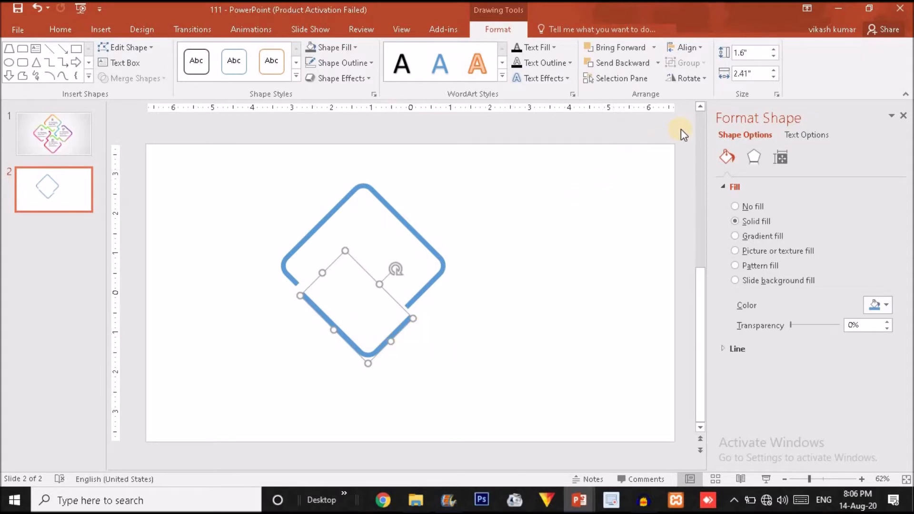
pyautogui.hotkey('ctrl', 'z')
pyautogui.click(694, 81)
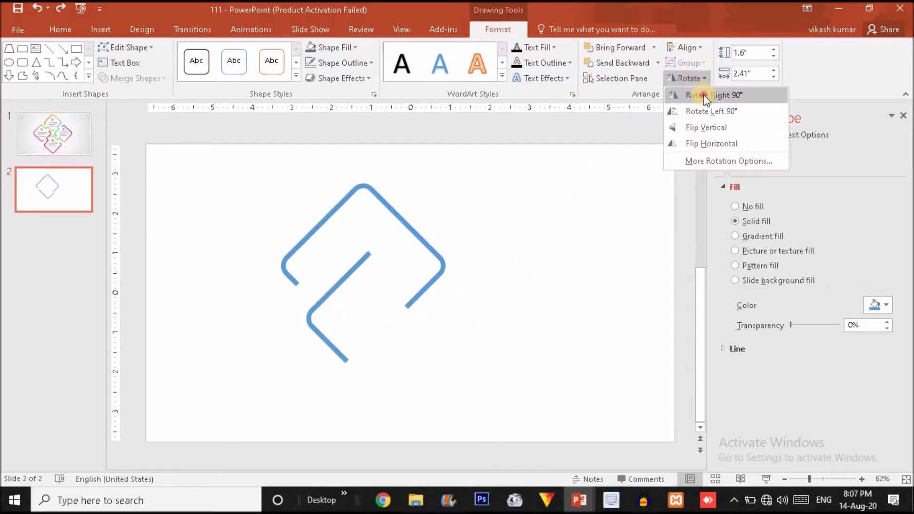
pyautogui.click(704, 95)
pyautogui.moveTo(345, 276); pyautogui.dragTo(416, 321)
pyautogui.click(277, 175)
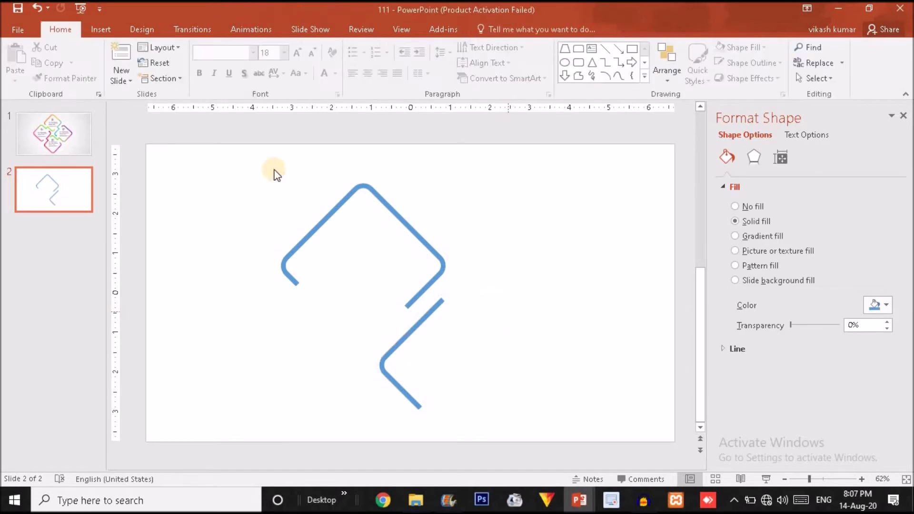
pyautogui.click(97, 25)
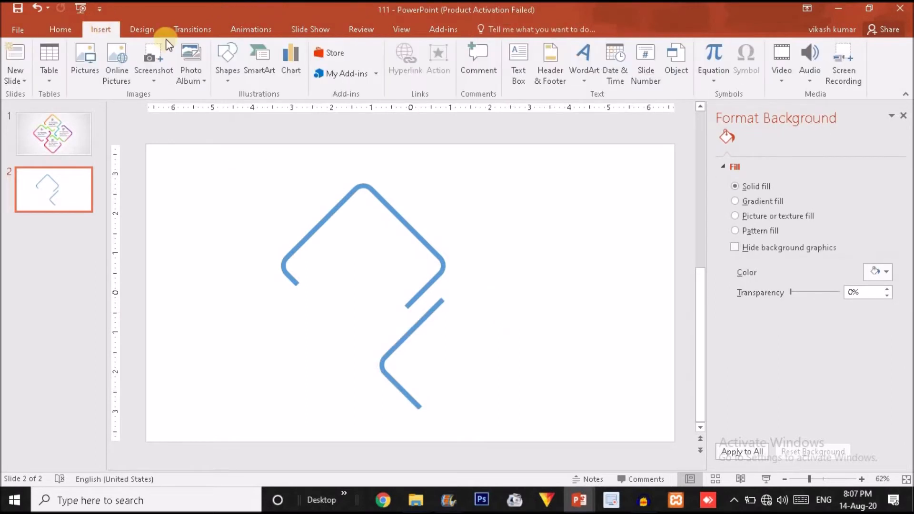
# Step: Draw a blue rectangle and rotate it 45°
pyautogui.click(222, 58)
pyautogui.click(287, 114)
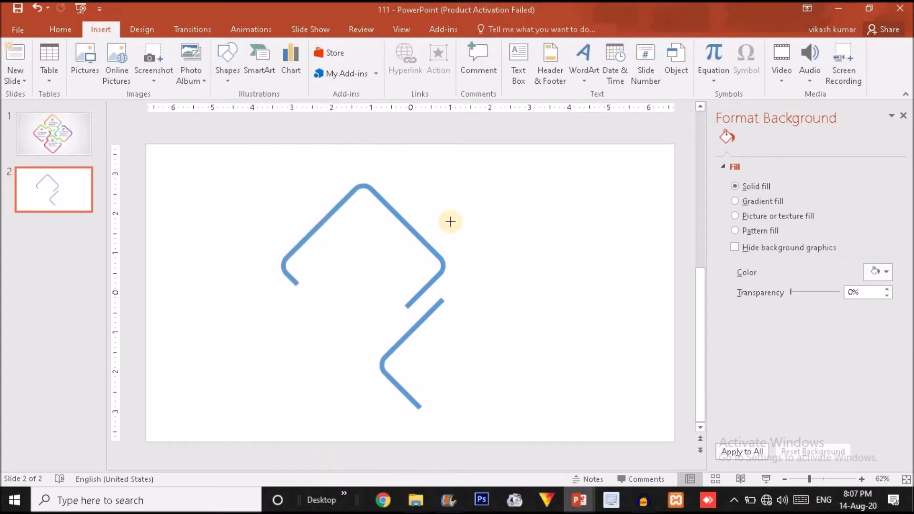
pyautogui.moveTo(477, 298); pyautogui.dragTo(574, 353)
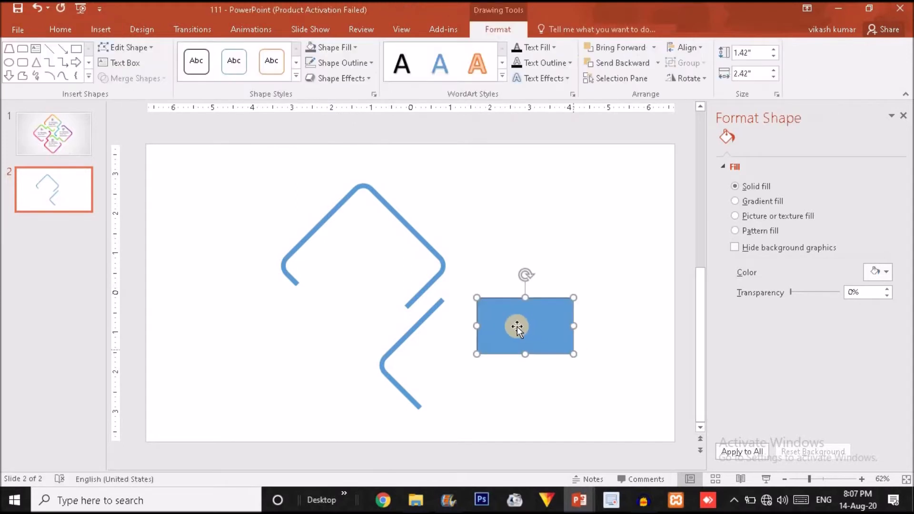
pyautogui.click(695, 79)
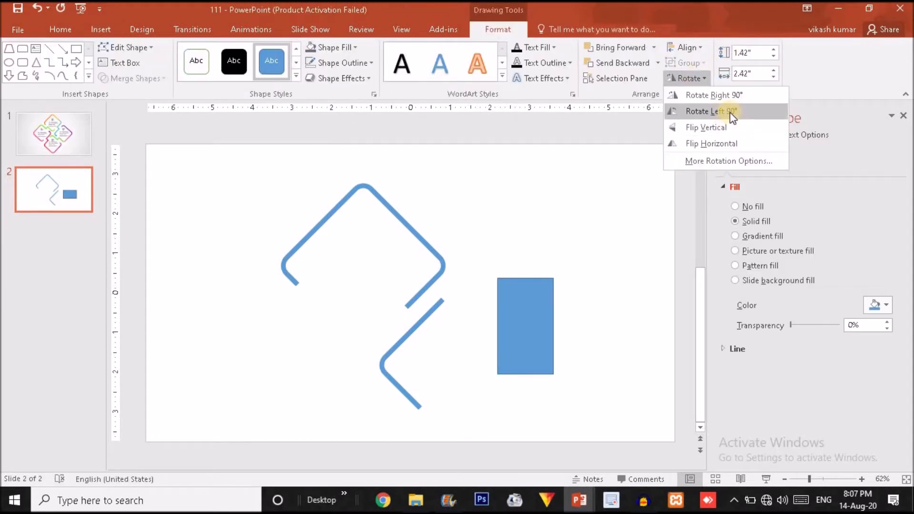
pyautogui.click(728, 162)
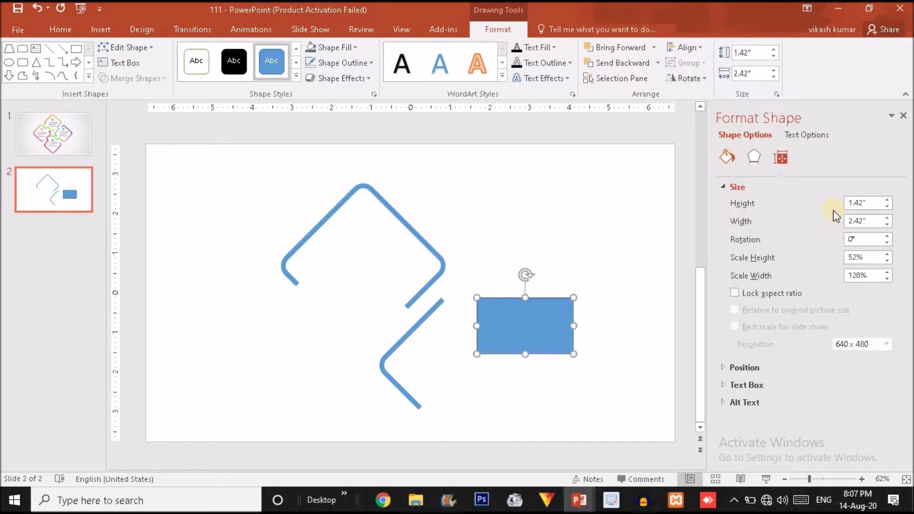
pyautogui.click(807, 239)
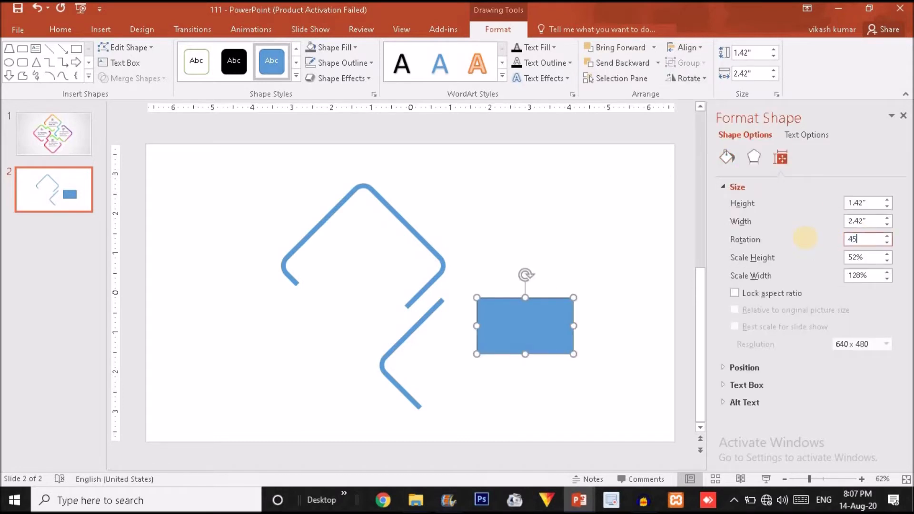
pyautogui.write('45')
pyautogui.press('Return')
# Step: Keep a copy at upper right and subtract the rectangle from the lower piece's bottom end
pyautogui.moveTo(514, 332); pyautogui.dragTo(439, 402)
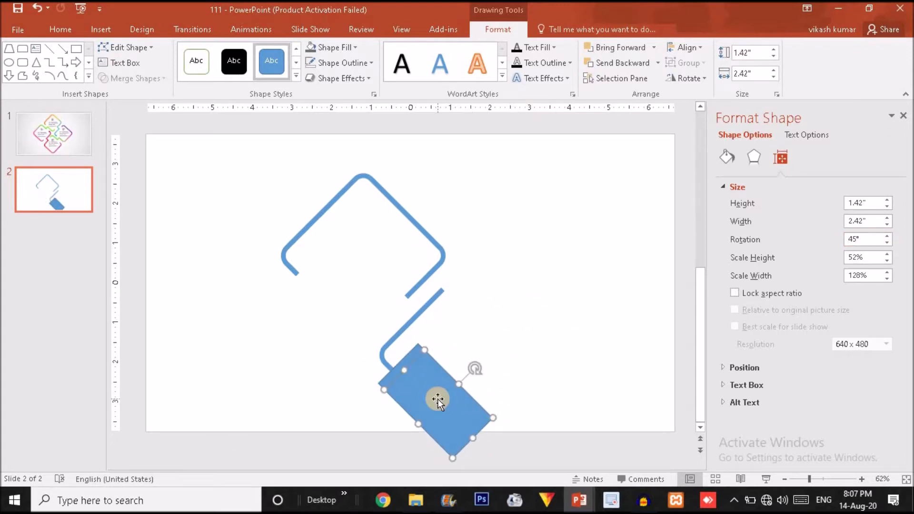
pyautogui.moveTo(439, 400); pyautogui.dragTo(554, 219)
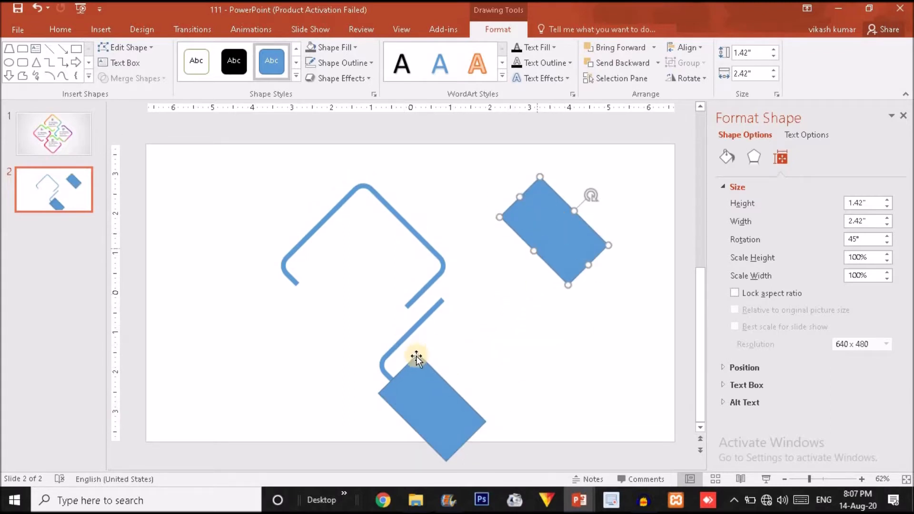
pyautogui.click(398, 341)
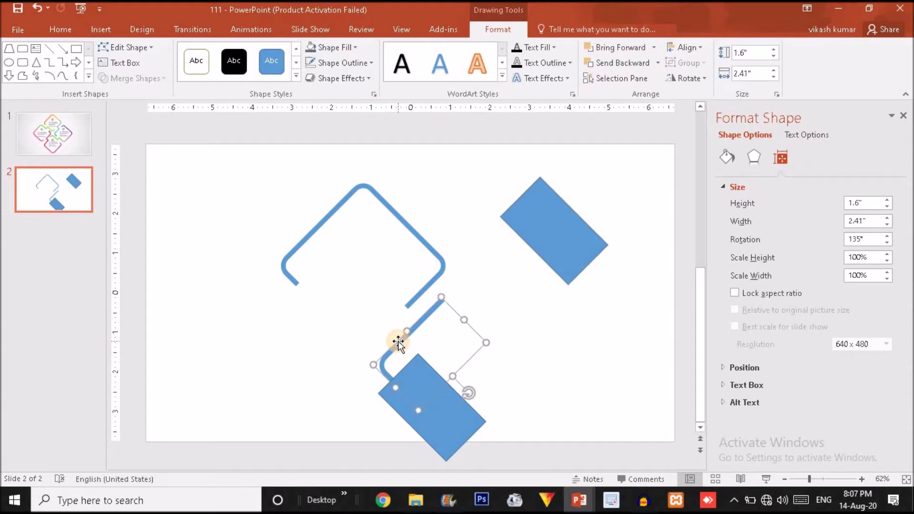
pyautogui.keyDown('shift'); pyautogui.click(451, 433); pyautogui.keyUp('shift')
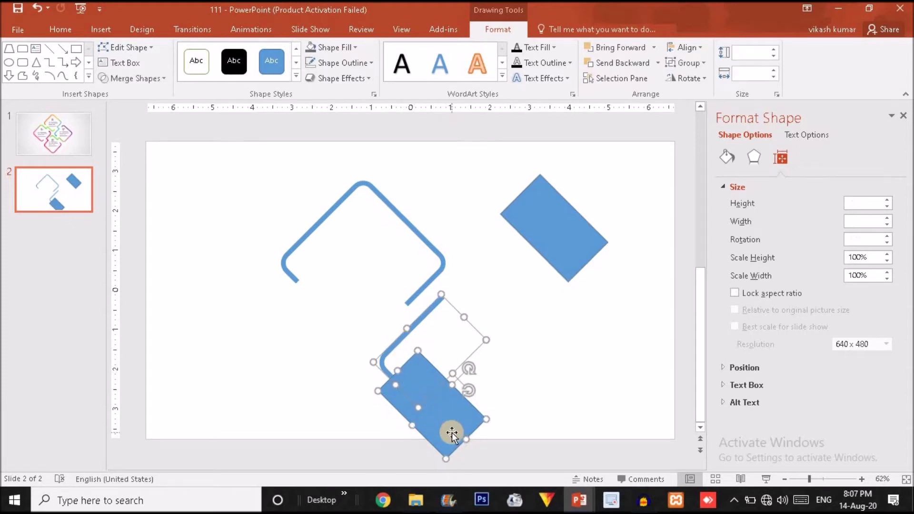
pyautogui.click(159, 82)
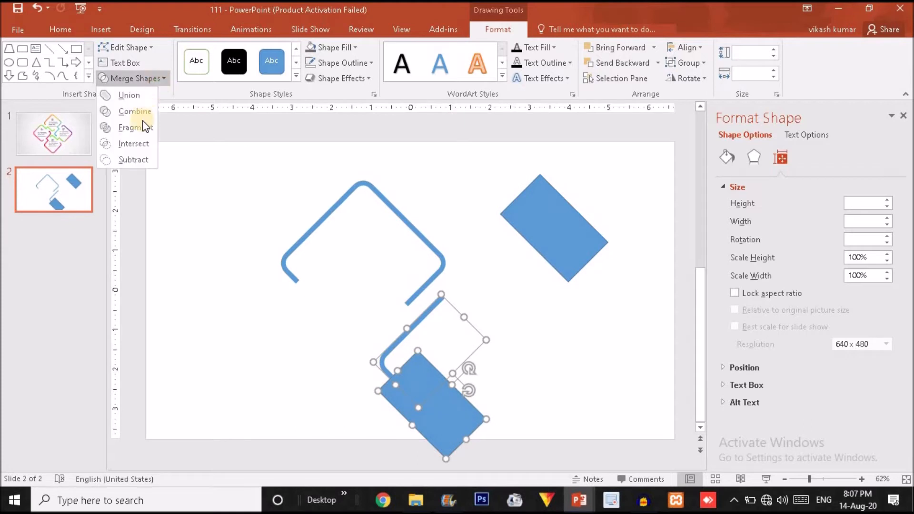
pyautogui.click(139, 156)
pyautogui.moveTo(542, 238); pyautogui.dragTo(450, 328)
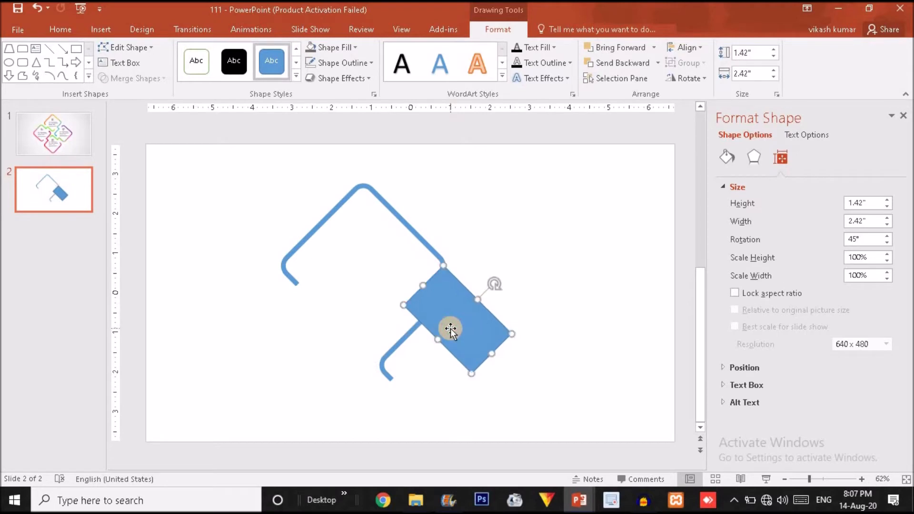
# Step: Subtract the rectangle from the lower piece's upper end, leaving a 0.59 × 1.6-inch bracket
pyautogui.click(400, 346)
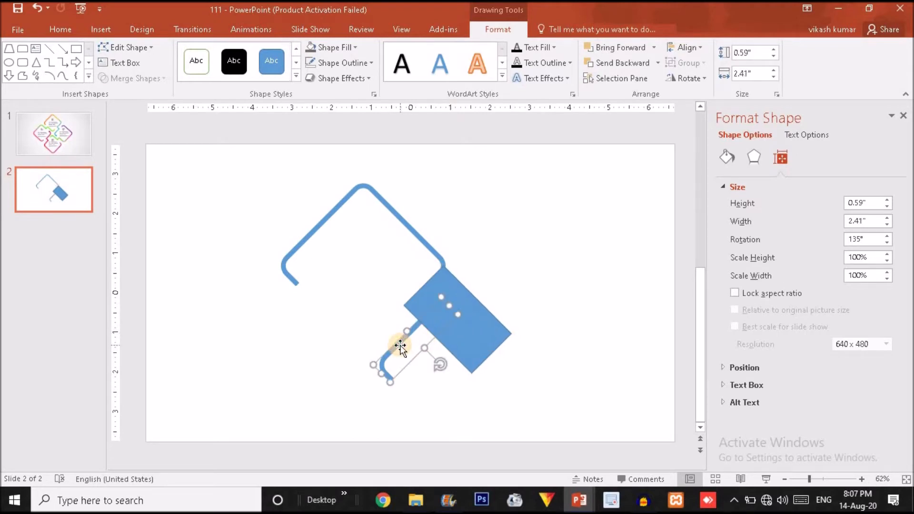
pyautogui.keyDown('shift'); pyautogui.click(486, 318); pyautogui.keyUp('shift')
pyautogui.click(137, 79)
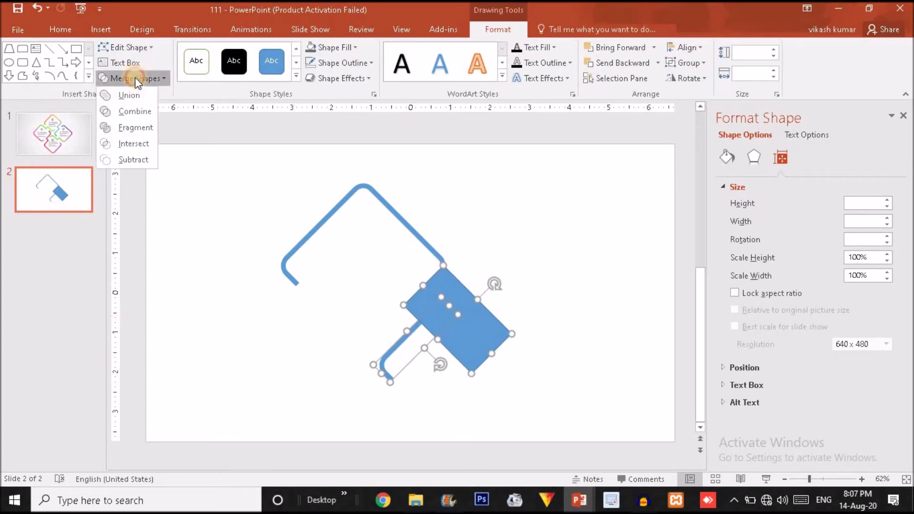
pyautogui.click(132, 159)
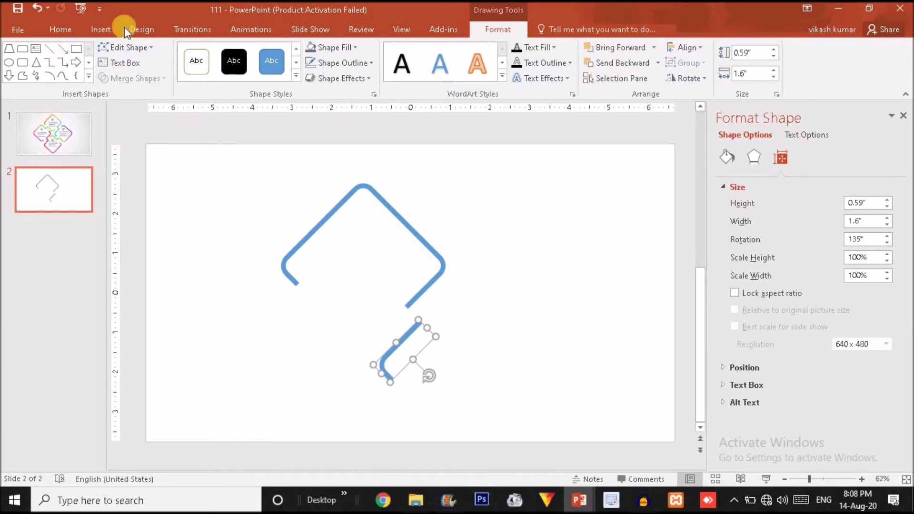
pyautogui.click(103, 29)
# Step: Draw a thin rectangular bar on the slide
pyautogui.click(229, 71)
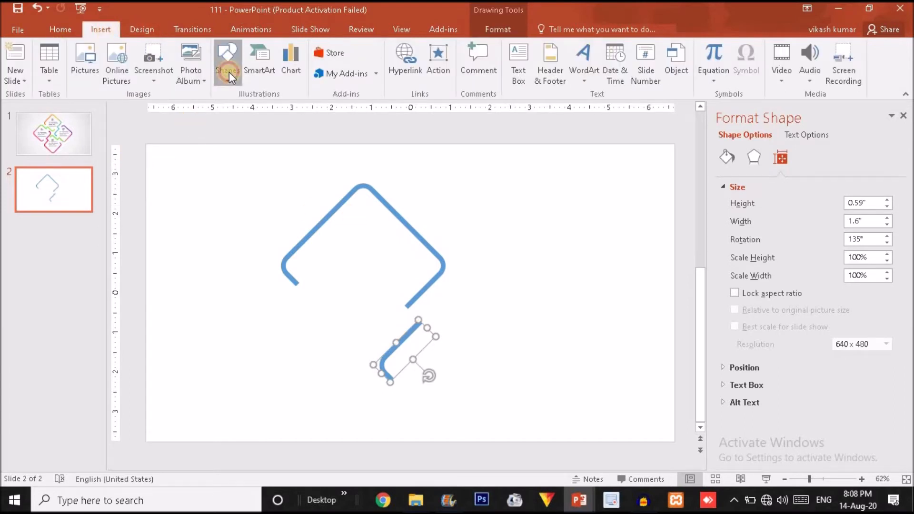
pyautogui.click(291, 111)
pyautogui.moveTo(446, 201); pyautogui.dragTo(479, 204)
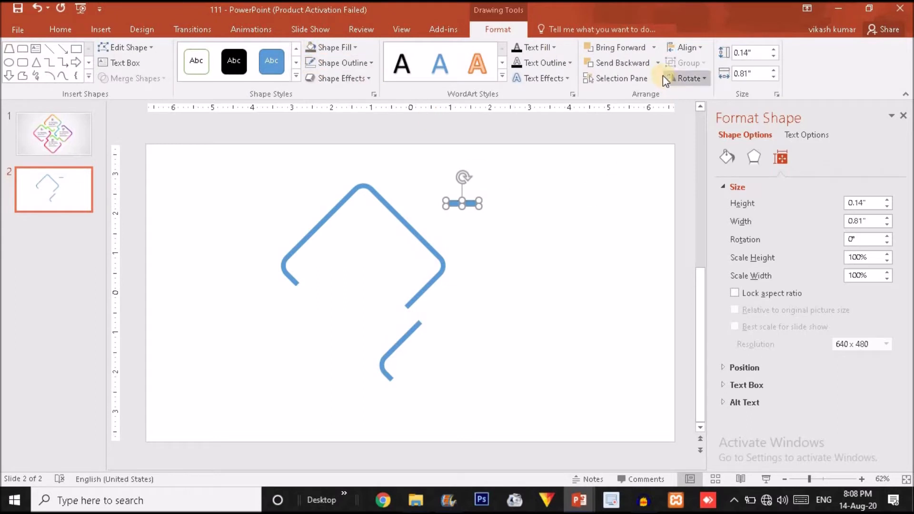
pyautogui.click(675, 76)
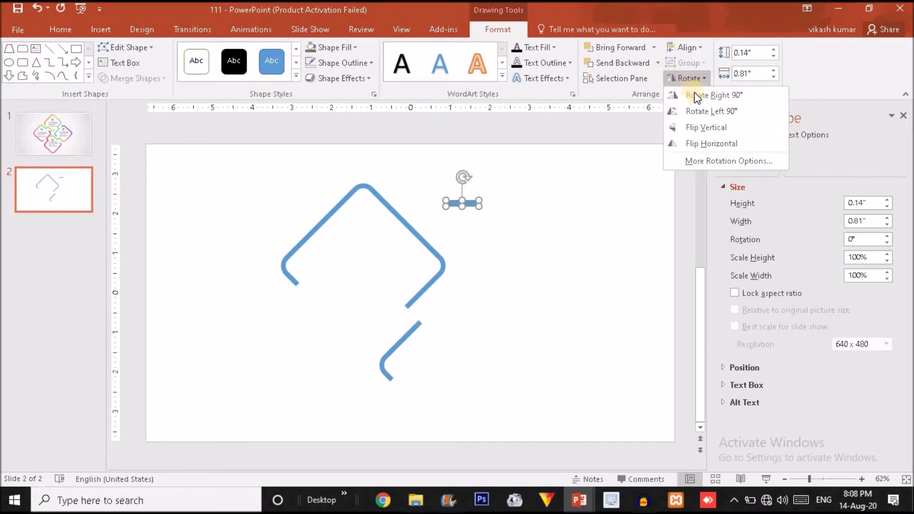
pyautogui.click(706, 161)
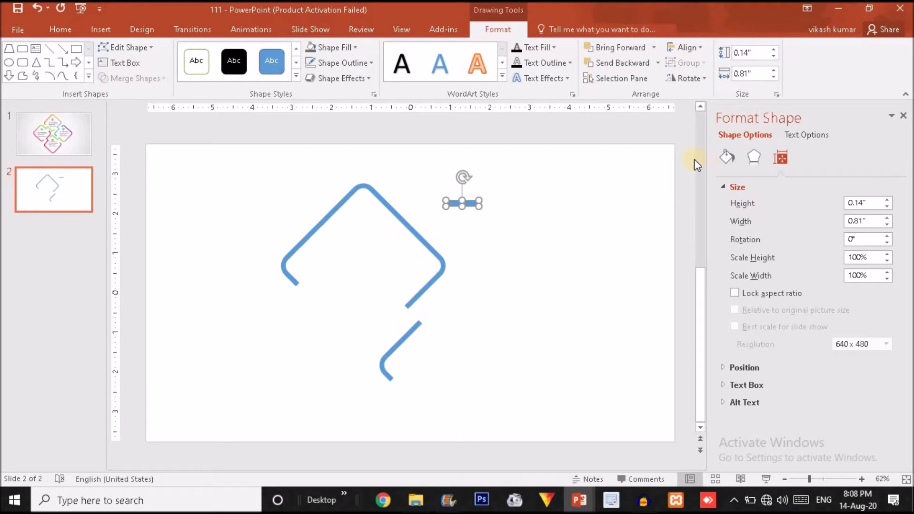
# Step: Angle the bar diagonally and move it into the gap between the outline pieces
pyautogui.click(695, 84)
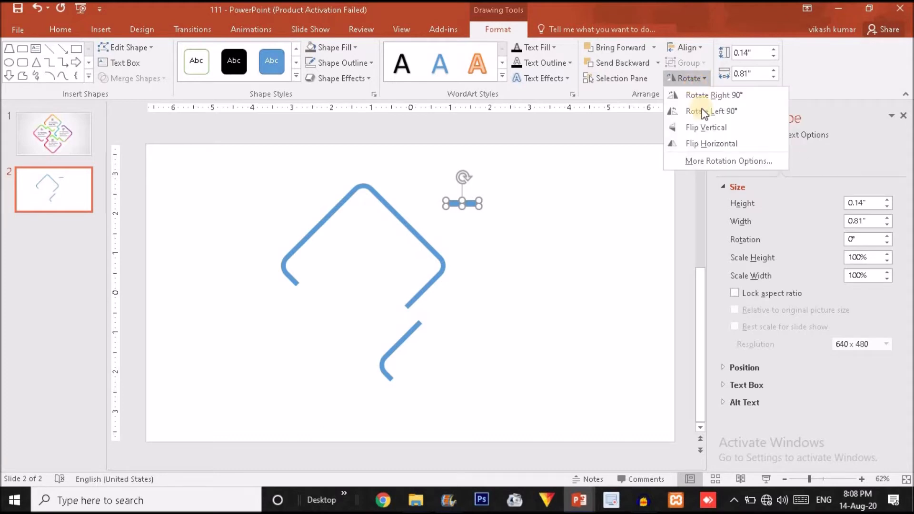
pyautogui.click(708, 160)
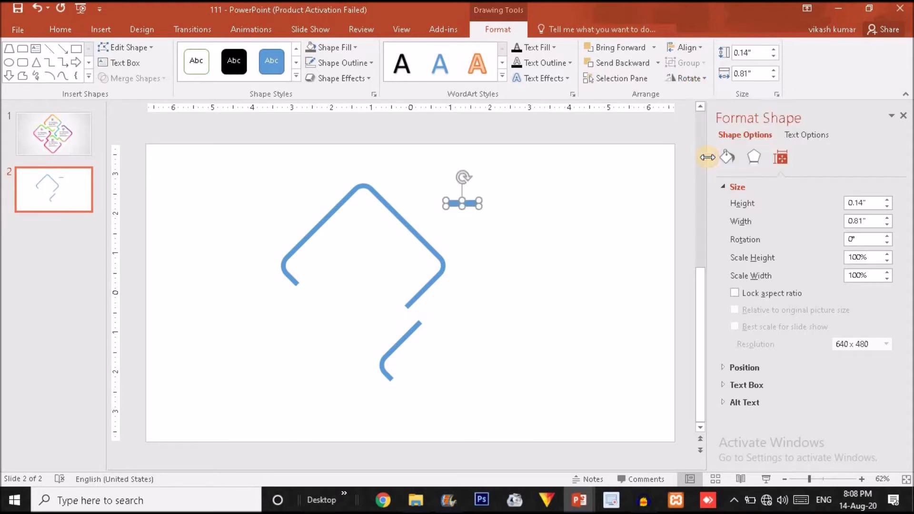
pyautogui.click(852, 237)
pyautogui.write('45')
pyautogui.press('Return')
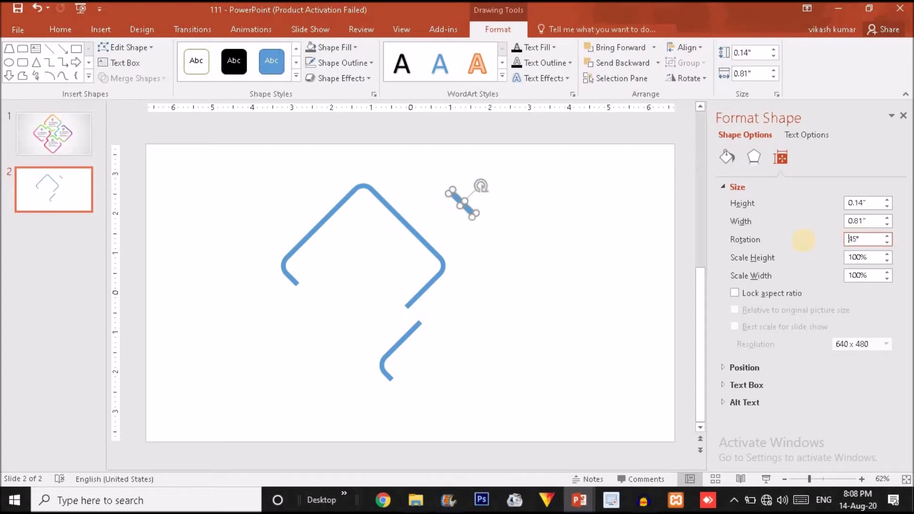
pyautogui.click(637, 264)
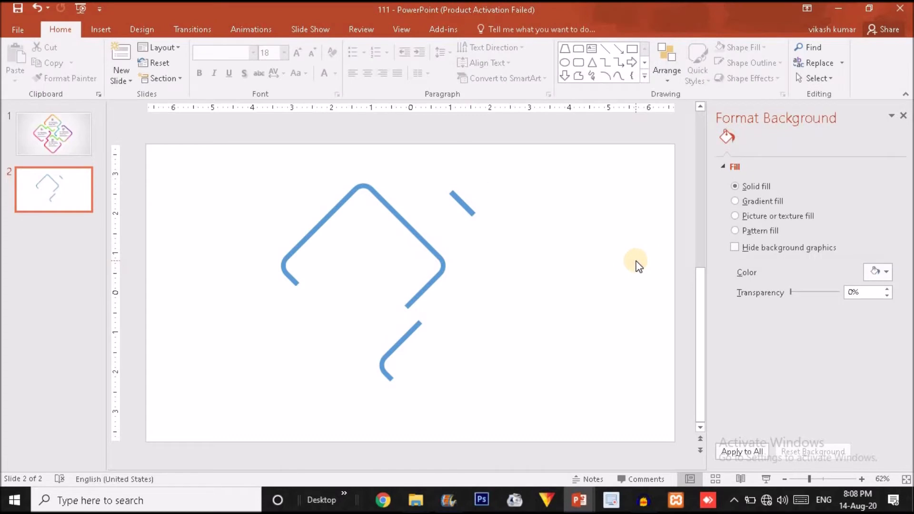
pyautogui.hotkey('ctrl', 'z')
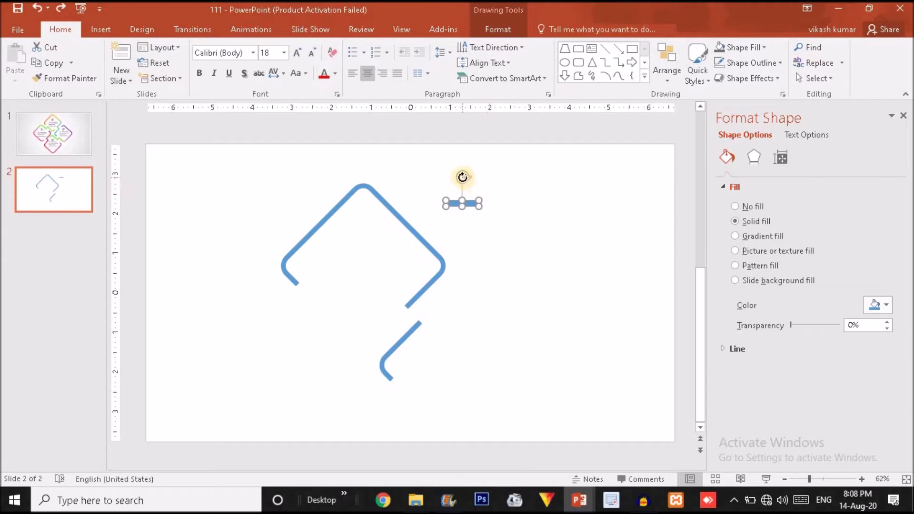
pyautogui.moveTo(462, 177); pyautogui.dragTo(483, 186)
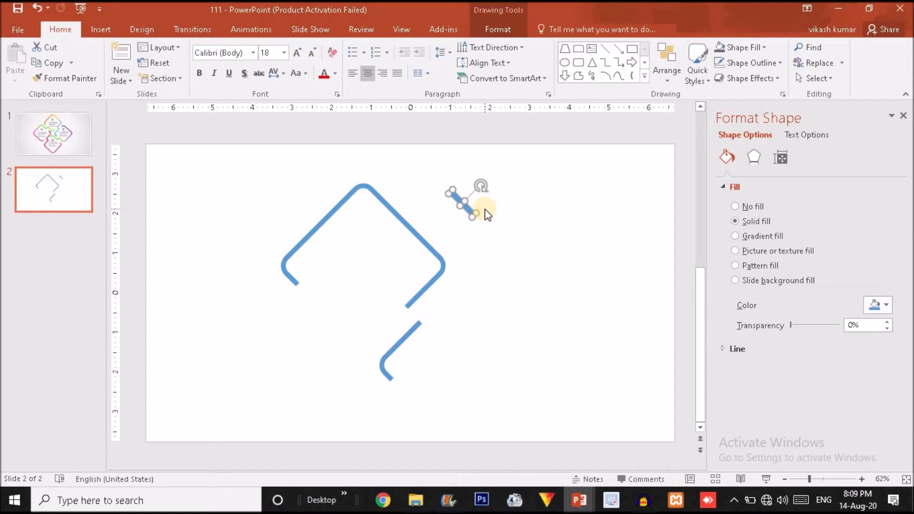
pyautogui.moveTo(460, 202); pyautogui.dragTo(414, 309)
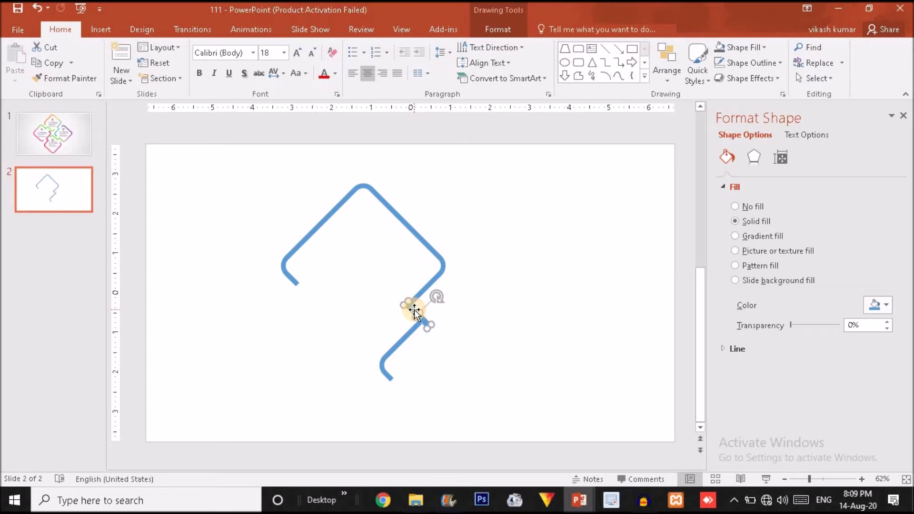
# Step: Zoom in on the joint and nudge the connecting bar right and down, resizing it to fit
pyautogui.click(821, 477)
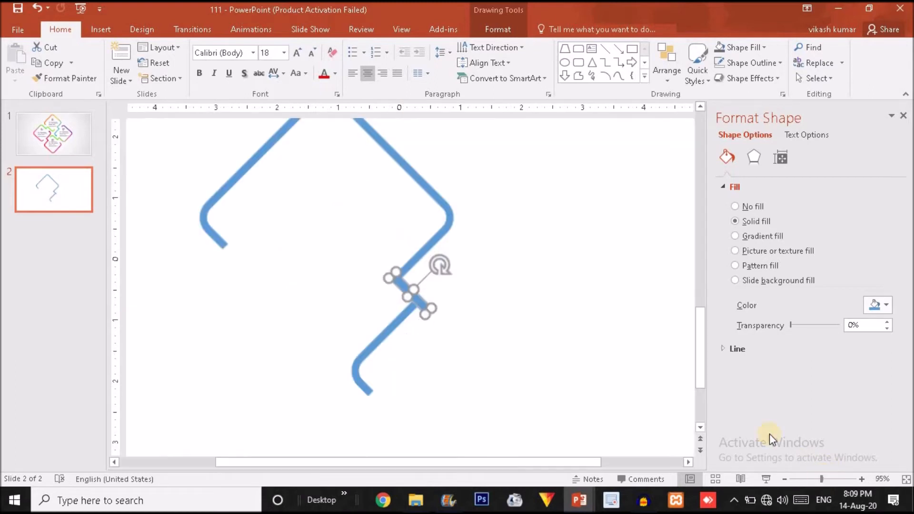
pyautogui.click(465, 303)
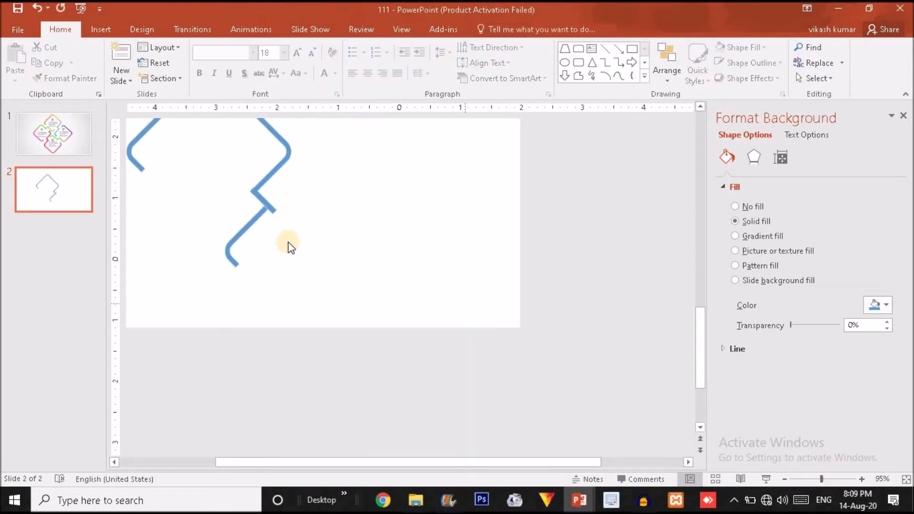
pyautogui.click(830, 482)
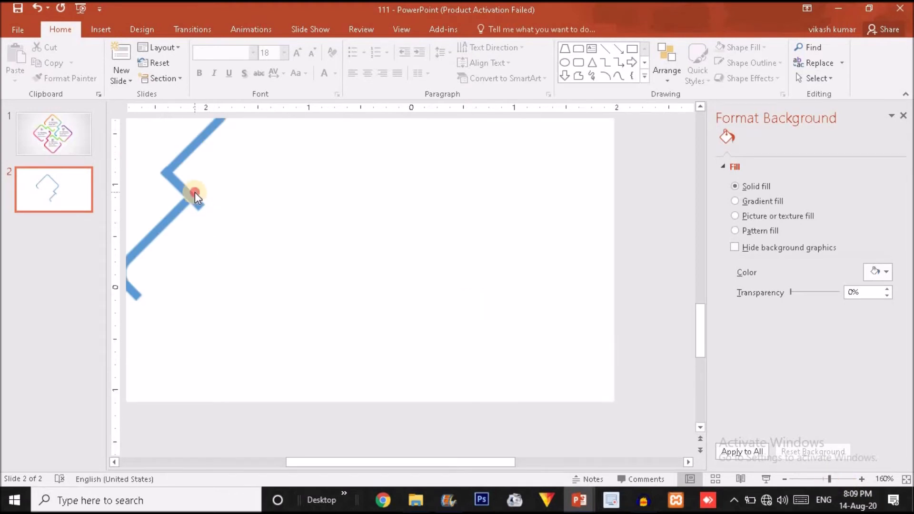
pyautogui.click(414, 332)
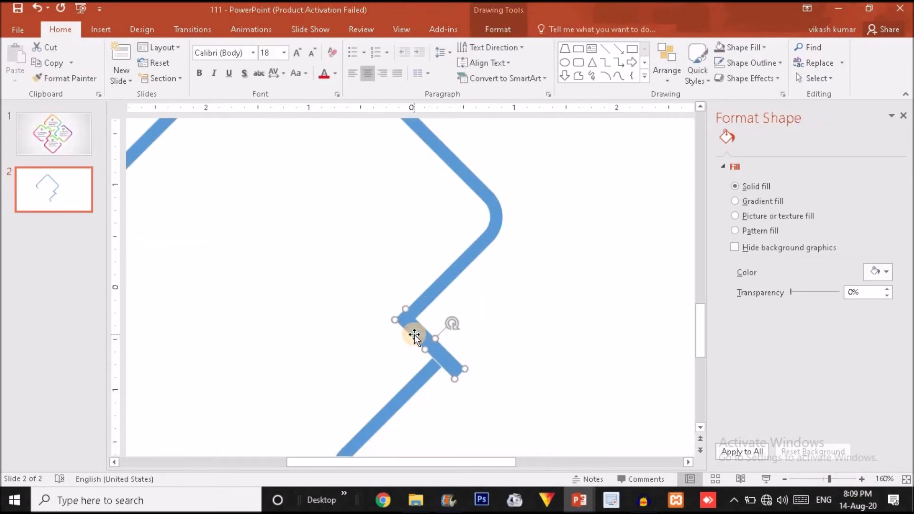
pyautogui.hotkey('ctrl', 'Right')
pyautogui.hotkey('ctrl', 'Down')
pyautogui.click(458, 339)
pyautogui.click(458, 365)
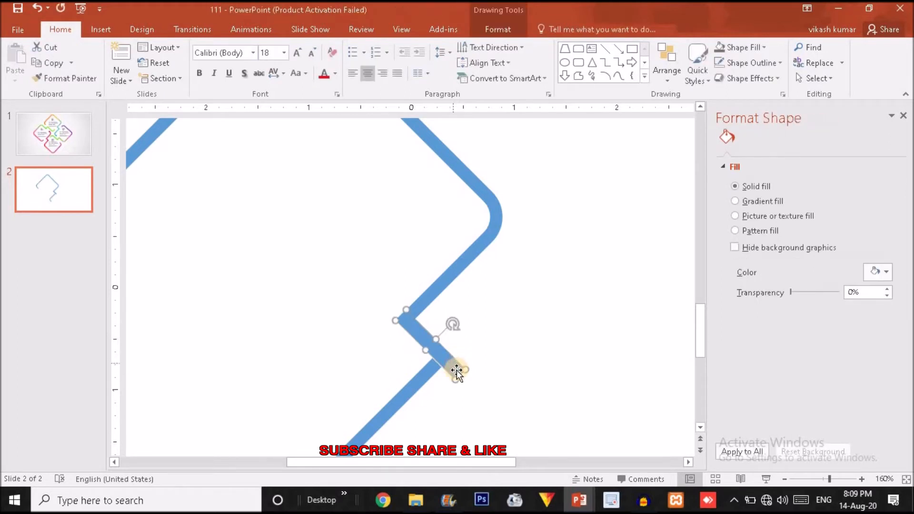
pyautogui.moveTo(466, 372); pyautogui.dragTo(450, 359)
# Step: Undo the resize, nudge the bar up until the joints meet cleanly, then zoom out
pyautogui.hotkey('ctrl', 'z')
pyautogui.hotkey('ctrl', 'z')
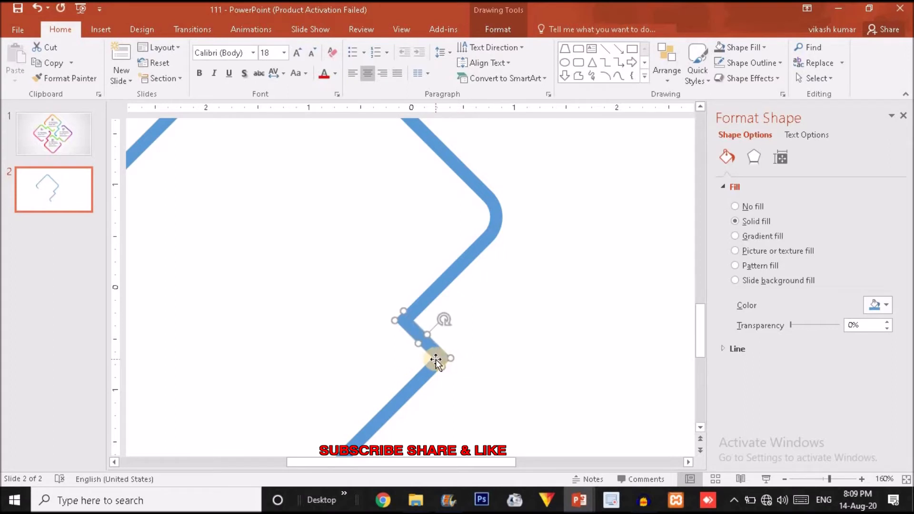
pyautogui.click(476, 350)
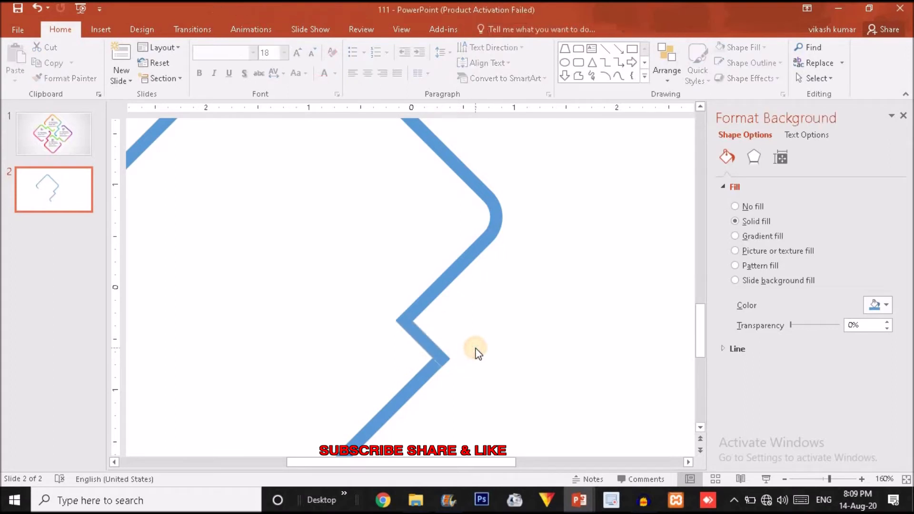
pyautogui.click(427, 342)
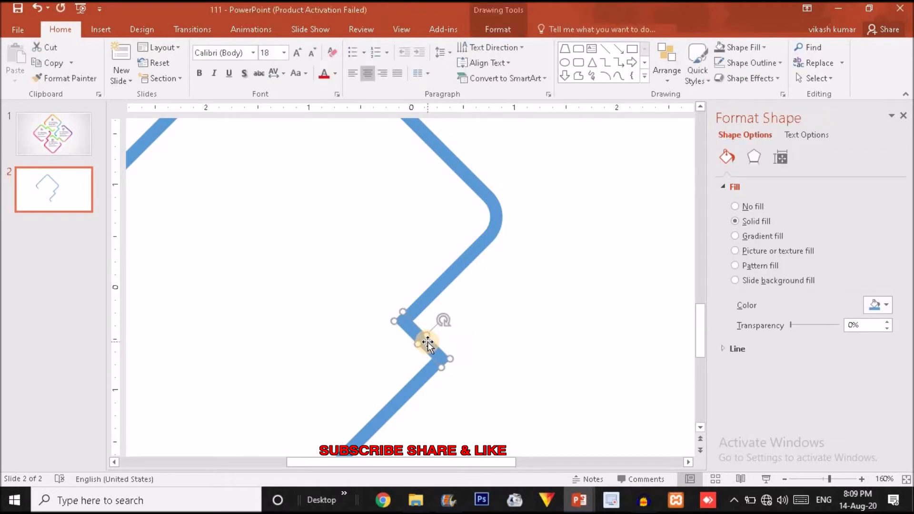
pyautogui.hotkey('ctrl', 'Up')
pyautogui.click(496, 347)
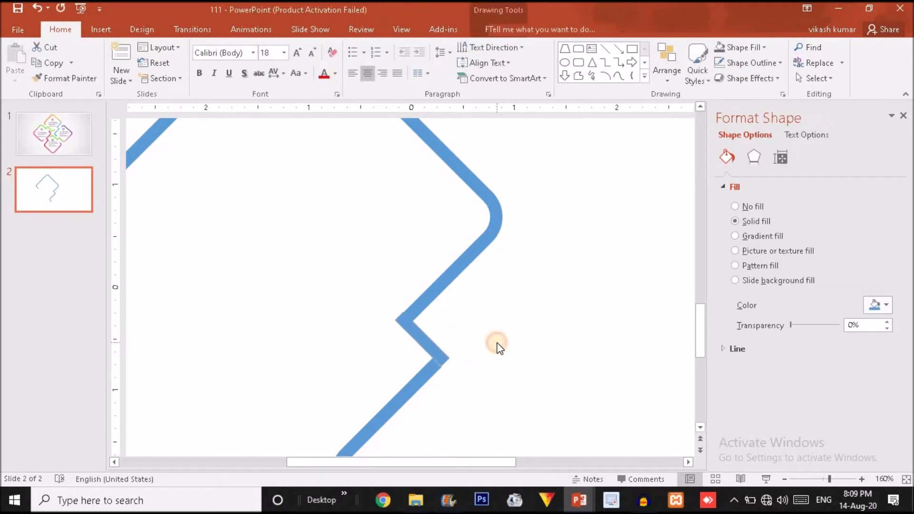
pyautogui.click(425, 345)
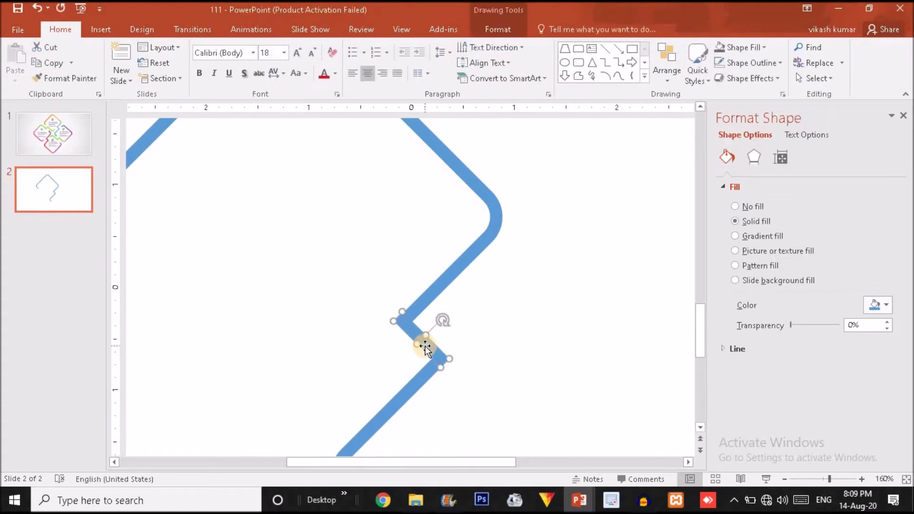
pyautogui.click(505, 345)
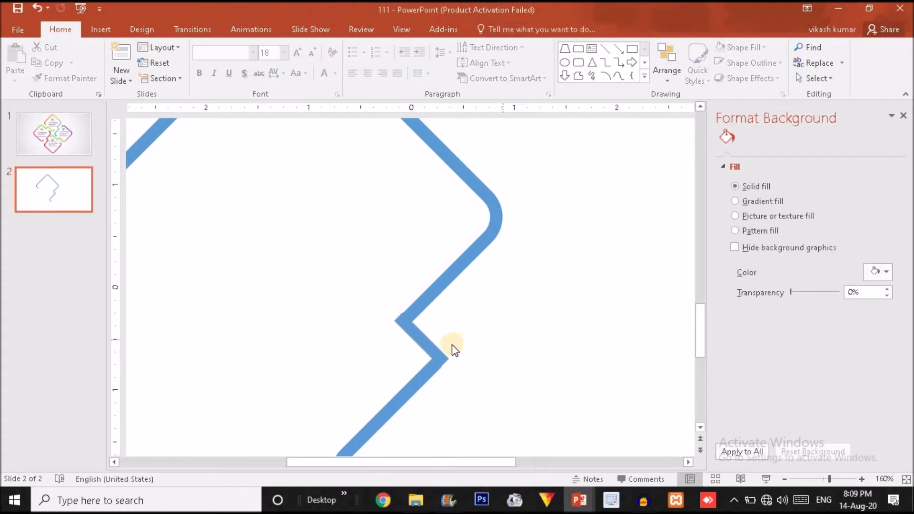
pyautogui.click(436, 351)
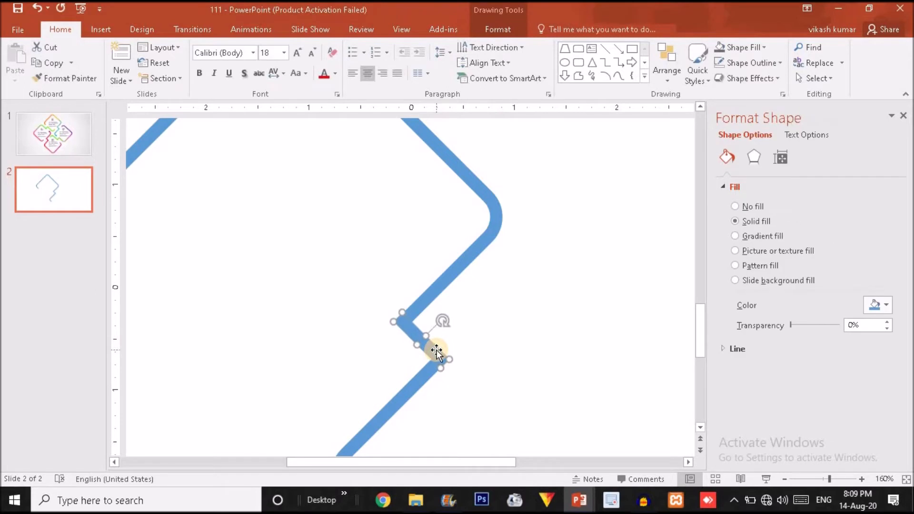
pyautogui.click(487, 357)
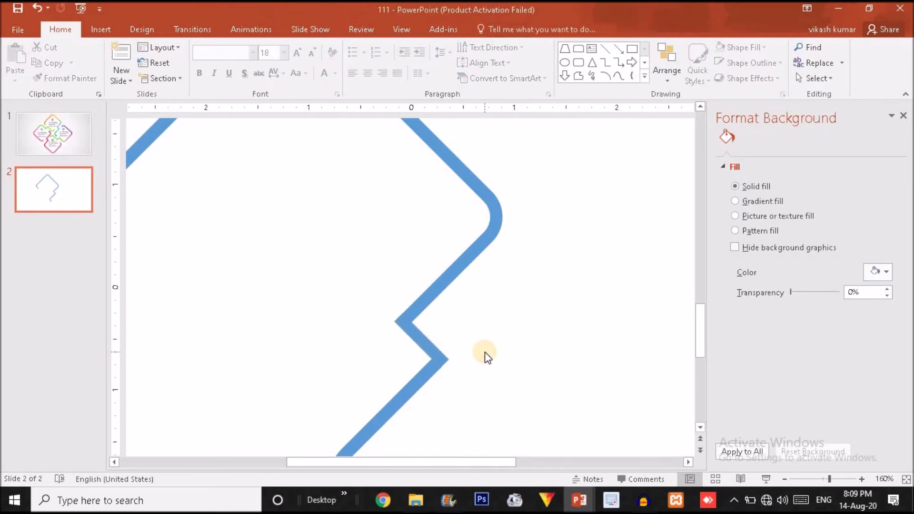
pyautogui.click(809, 480)
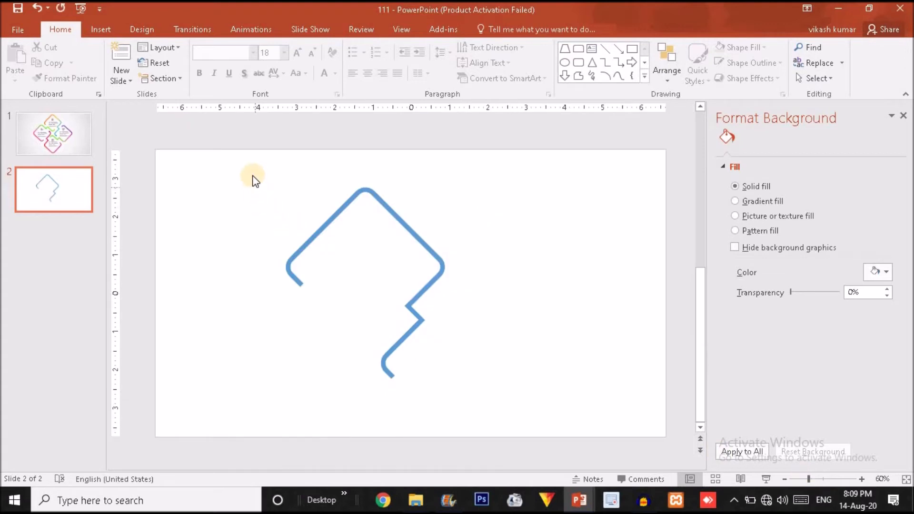
# Step: Group all three line pieces with Ctrl+G and scale the grouped stepped outline down from a corner
pyautogui.hotkey('ctrl', 'a')
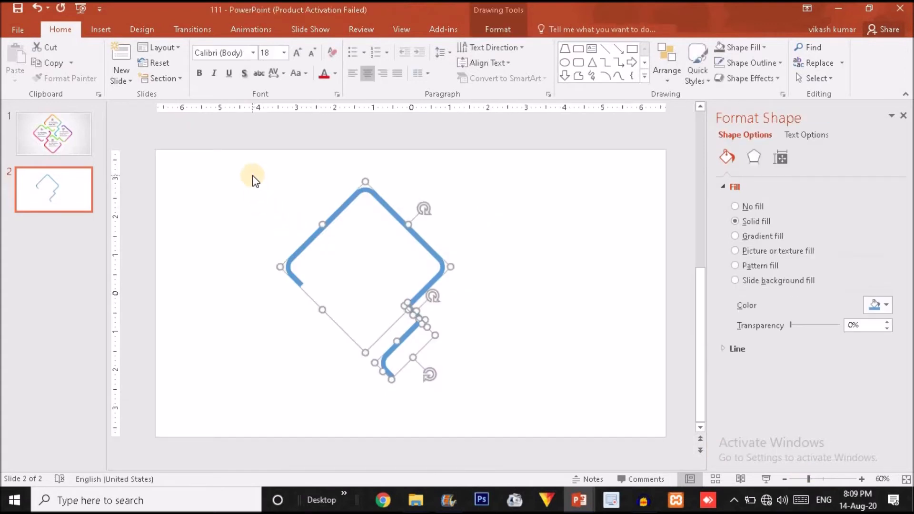
pyautogui.hotkey('ctrl', 'g')
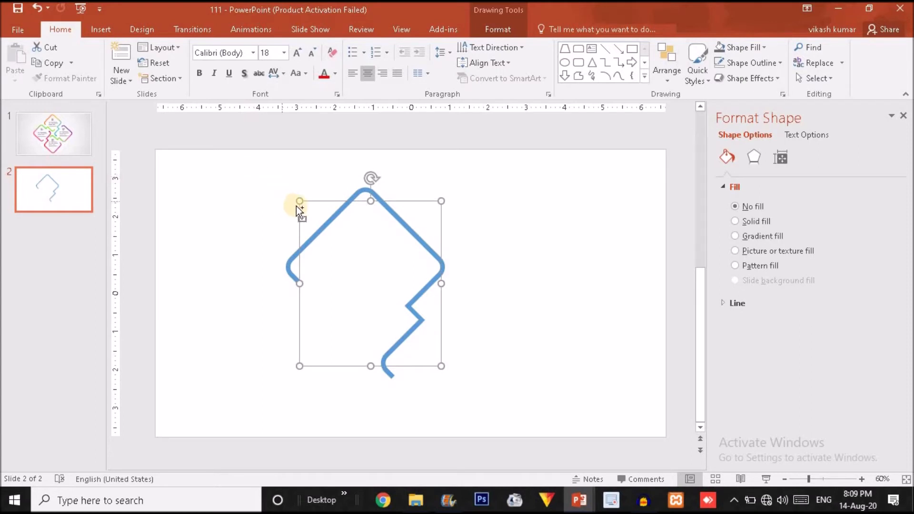
pyautogui.moveTo(298, 199); pyautogui.dragTo(339, 241)
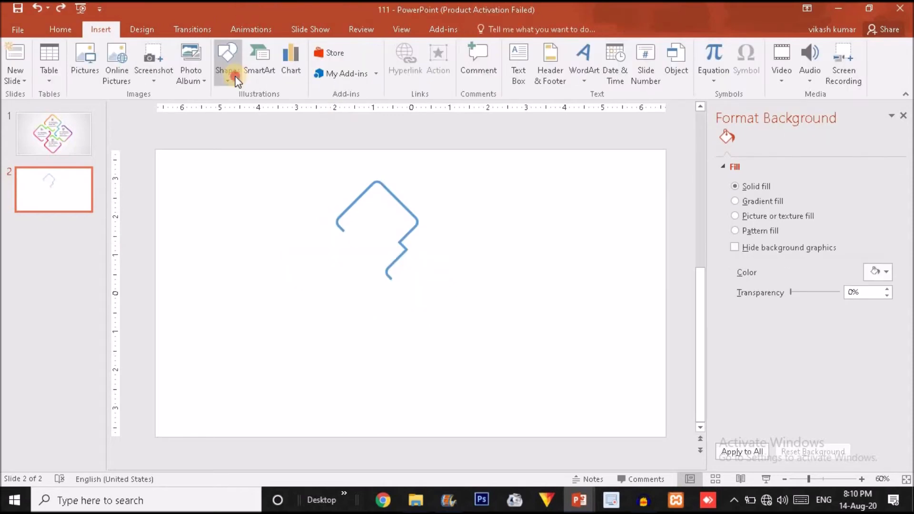
pyautogui.click(235, 78)
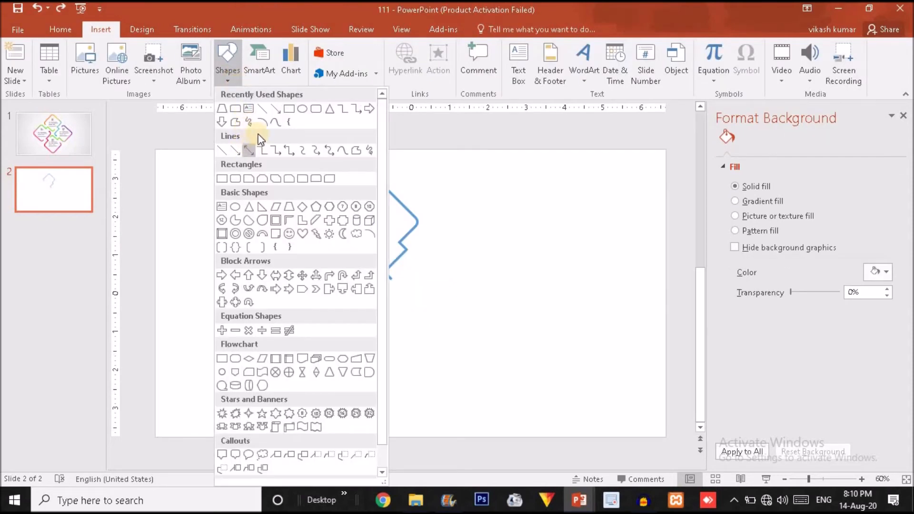
# Step: Draw a small triangle and flip it vertically so it points downward
pyautogui.click(333, 114)
pyautogui.moveTo(481, 217); pyautogui.dragTo(495, 237)
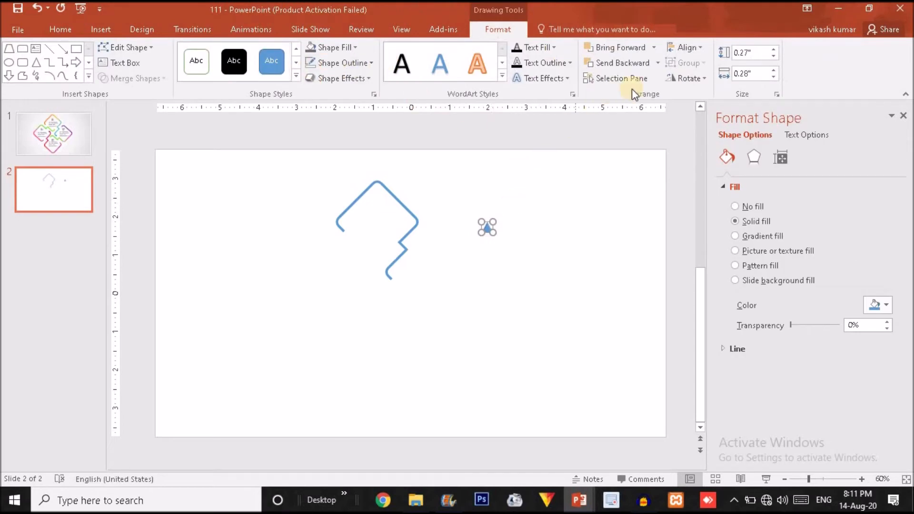
pyautogui.click(698, 79)
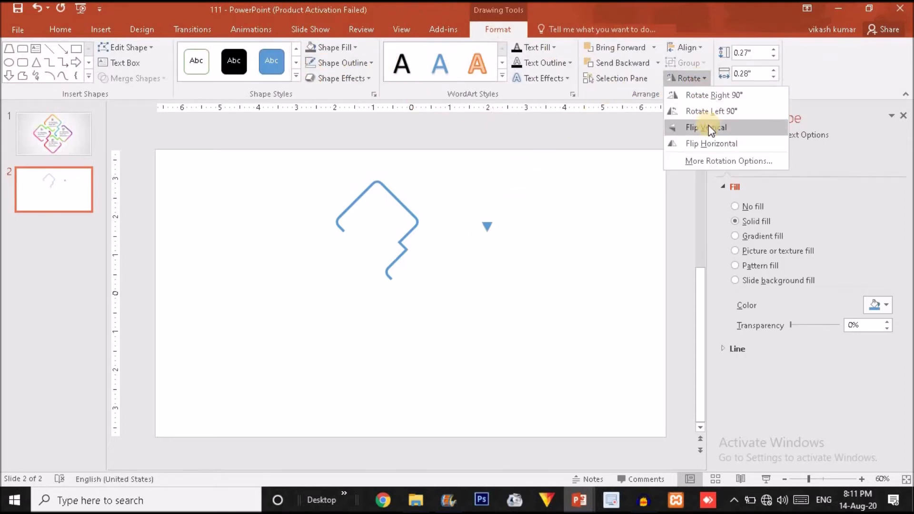
pyautogui.click(708, 125)
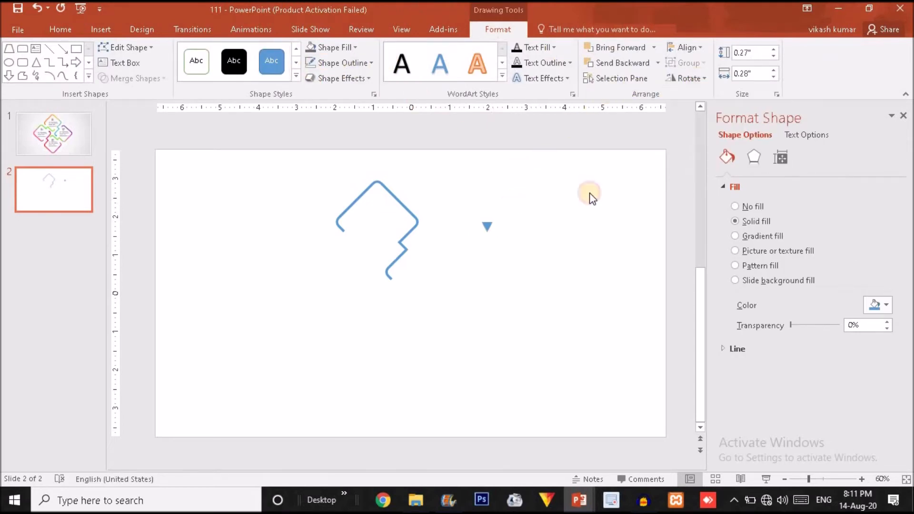
# Step: Move the triangle onto the zig-zag line's end and rotate it to follow the line
pyautogui.click(836, 478)
pyautogui.moveTo(506, 462); pyautogui.dragTo(408, 457)
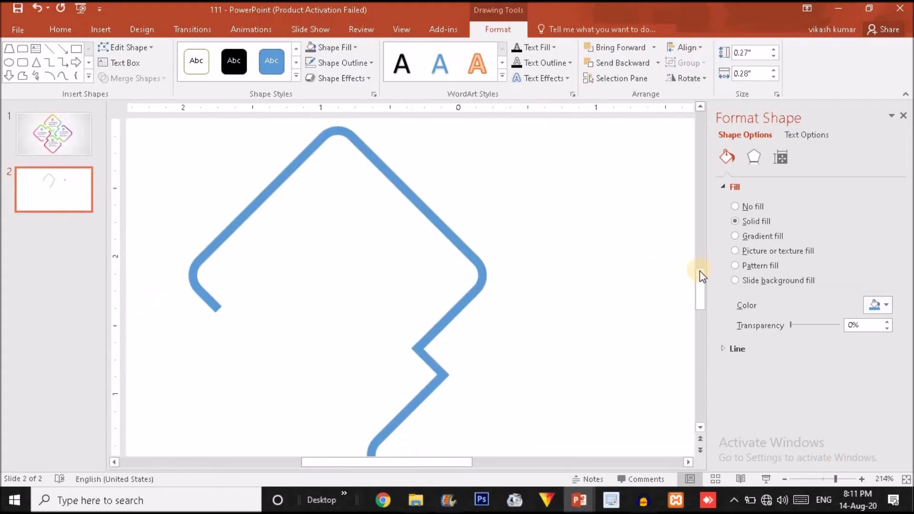
pyautogui.click(825, 477)
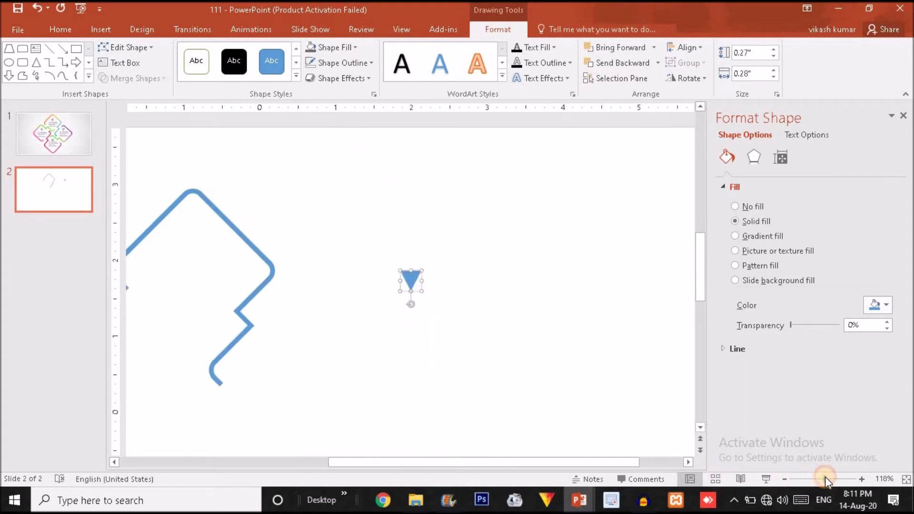
pyautogui.click(416, 278)
pyautogui.moveTo(413, 277); pyautogui.dragTo(225, 390)
pyautogui.moveTo(223, 422); pyautogui.dragTo(225, 387)
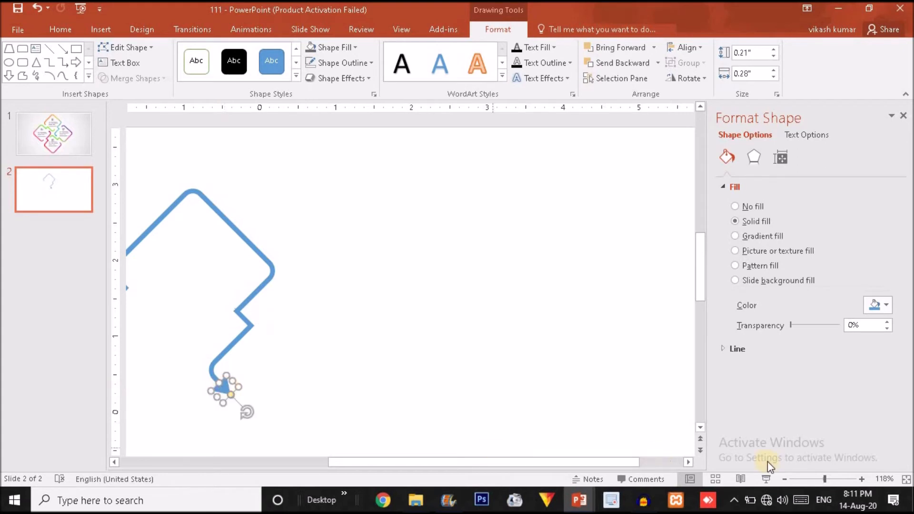
# Step: Select the line and triangle together, union them into one arrow-headed piece, and reposition it
pyautogui.click(809, 484)
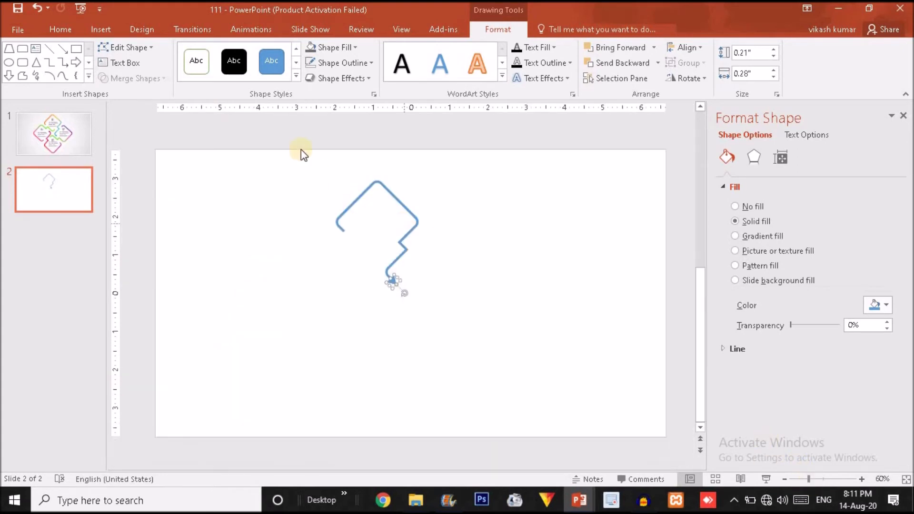
pyautogui.click(530, 363)
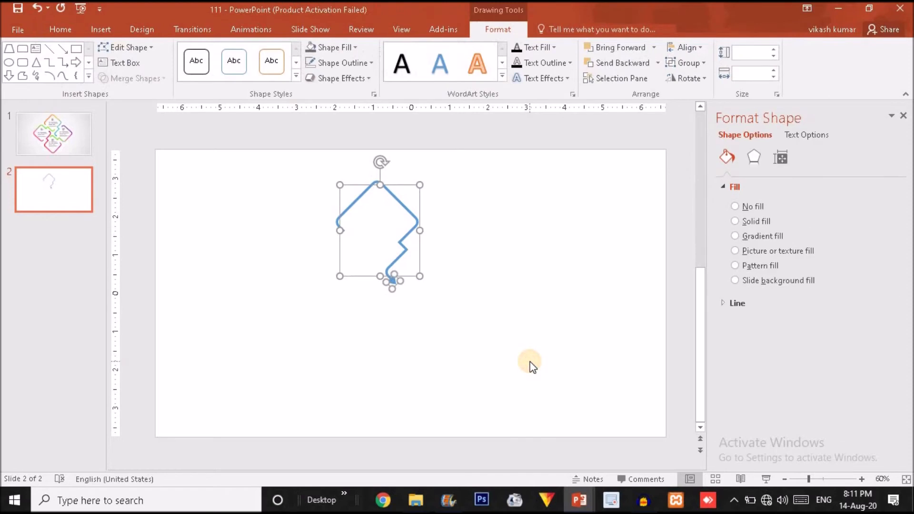
pyautogui.hotkey('ctrl', 'a')
pyautogui.click(131, 78)
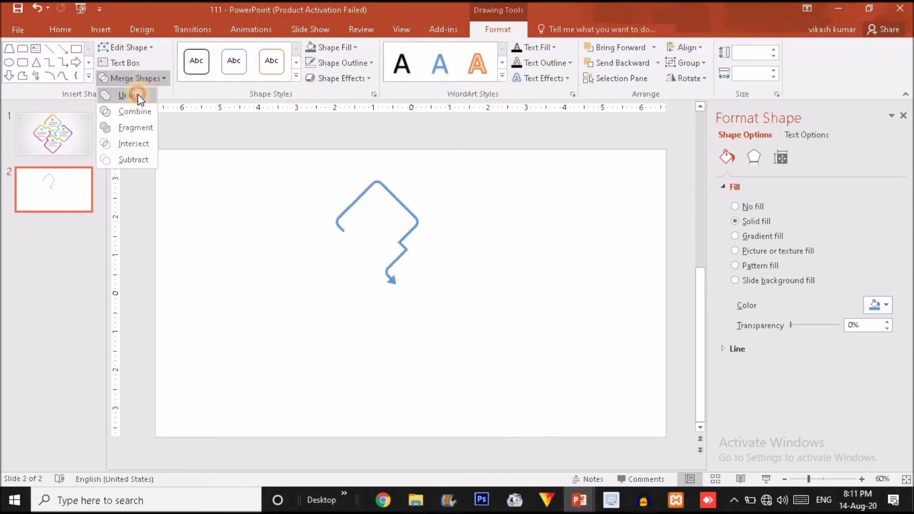
pyautogui.click(138, 95)
pyautogui.moveTo(393, 195)
pyautogui.mouseDown()
pyautogui.moveTo(384, 198)
pyautogui.moveTo(394, 203)
pyautogui.mouseUp()
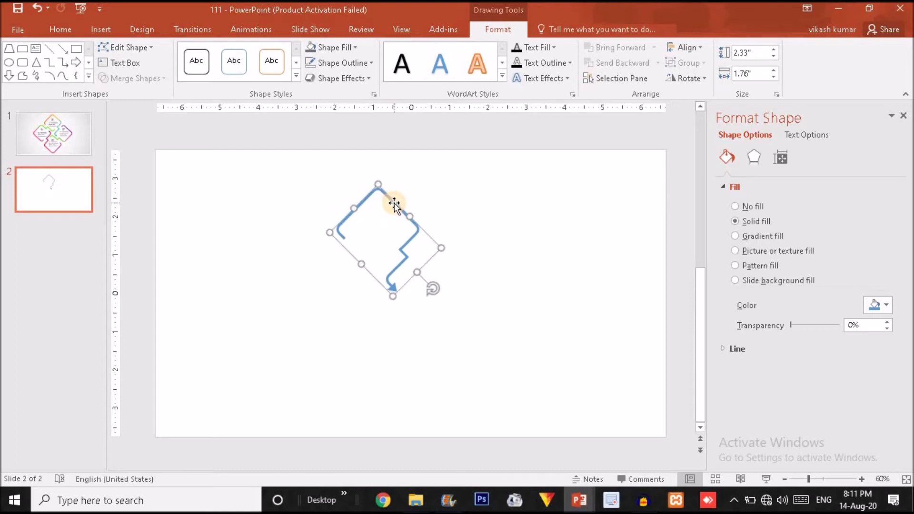
# Step: Duplicate the arrow-headed piece, rotate the copy 90° right, and place it beside the first
pyautogui.hotkey('ctrl', 'd')
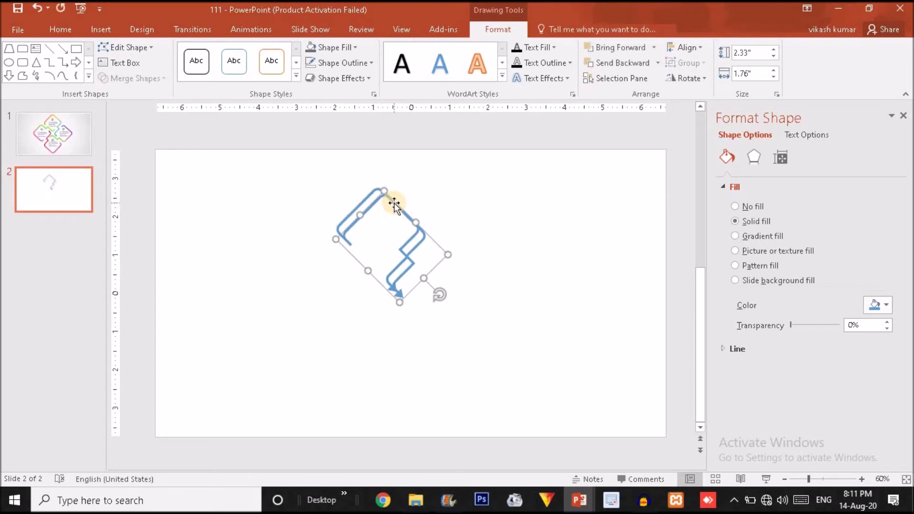
pyautogui.click(686, 79)
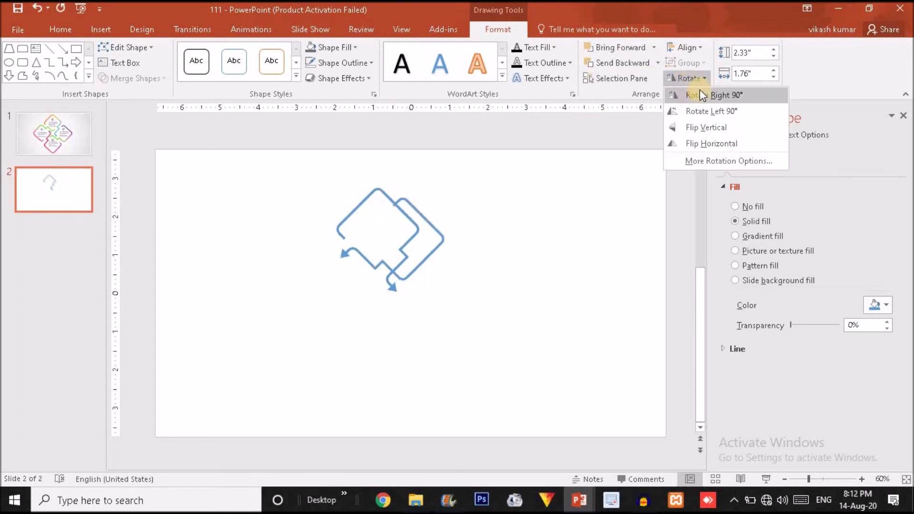
pyautogui.click(703, 97)
pyautogui.moveTo(445, 244); pyautogui.dragTo(468, 269)
# Step: Duplicate again, rotate the copy a further 90°, fit it into the cross, then select all four pieces
pyautogui.hotkey('ctrl', 'd')
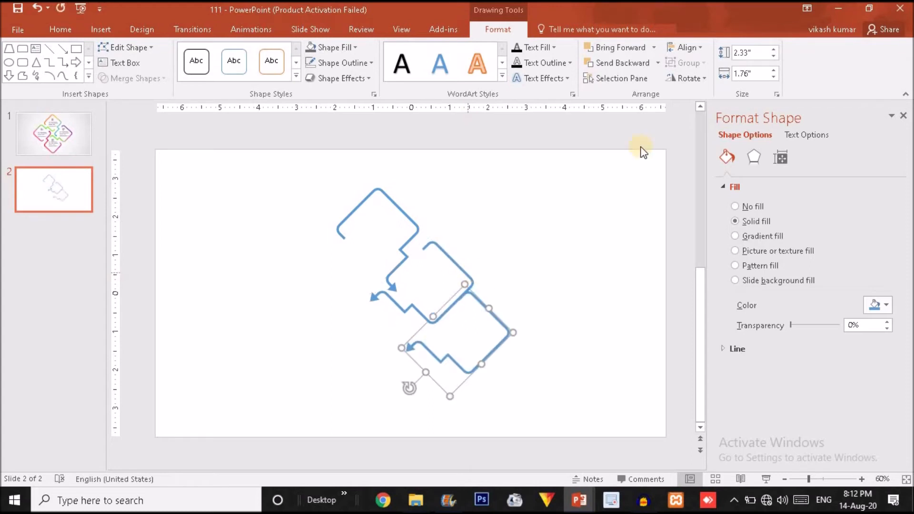
pyautogui.click(702, 80)
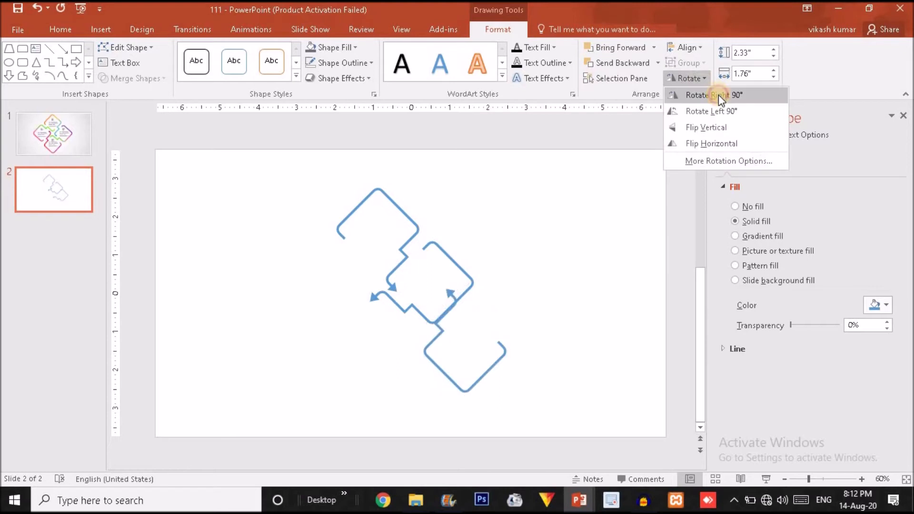
pyautogui.click(722, 95)
pyautogui.moveTo(424, 334); pyautogui.dragTo(350, 329)
pyautogui.hotkey('ctrl', 'z')
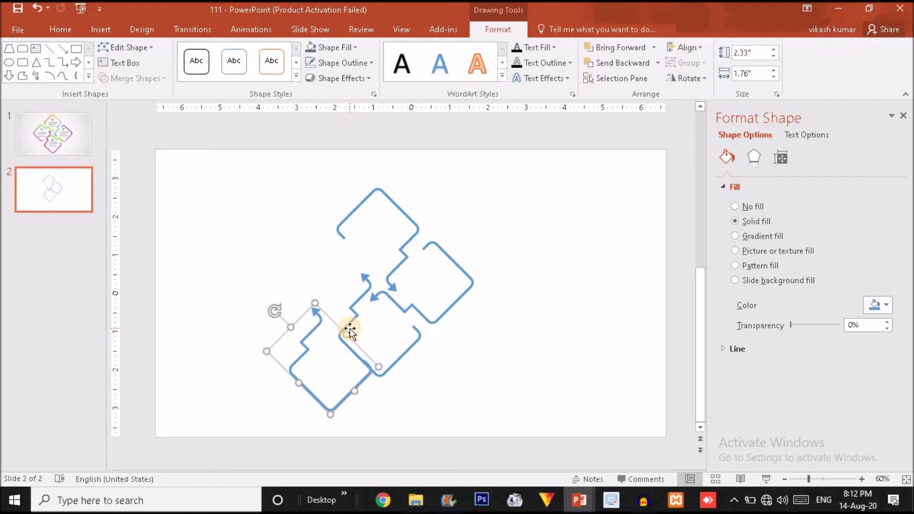
pyautogui.click(699, 84)
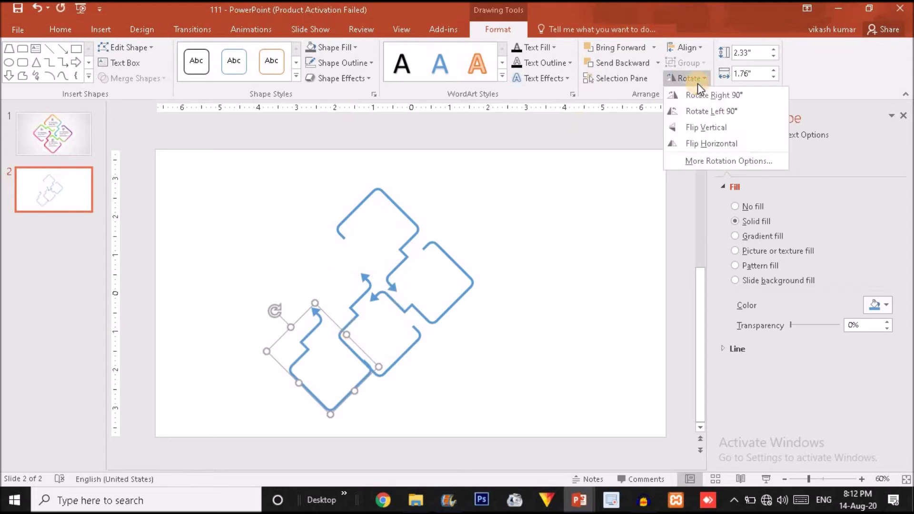
pyautogui.click(713, 93)
pyautogui.moveTo(291, 343); pyautogui.dragTo(304, 257)
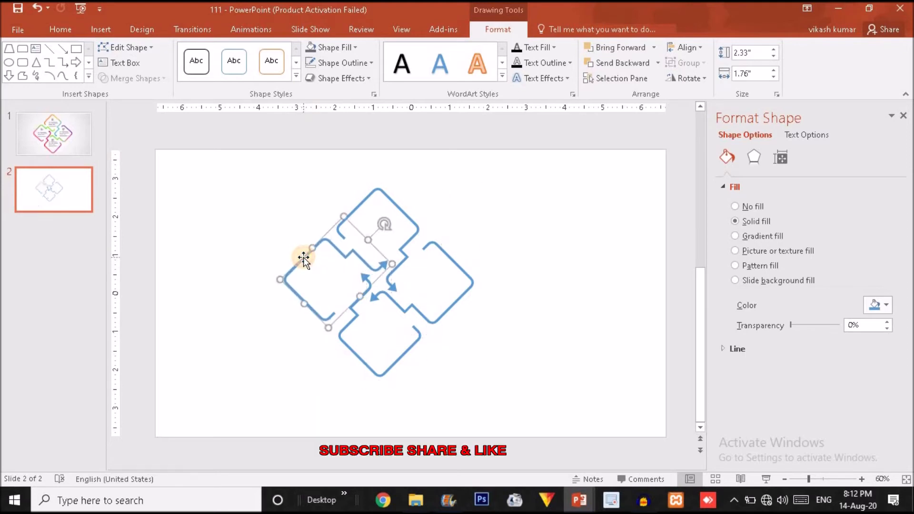
pyautogui.click(533, 293)
pyautogui.moveTo(242, 140); pyautogui.dragTo(552, 455)
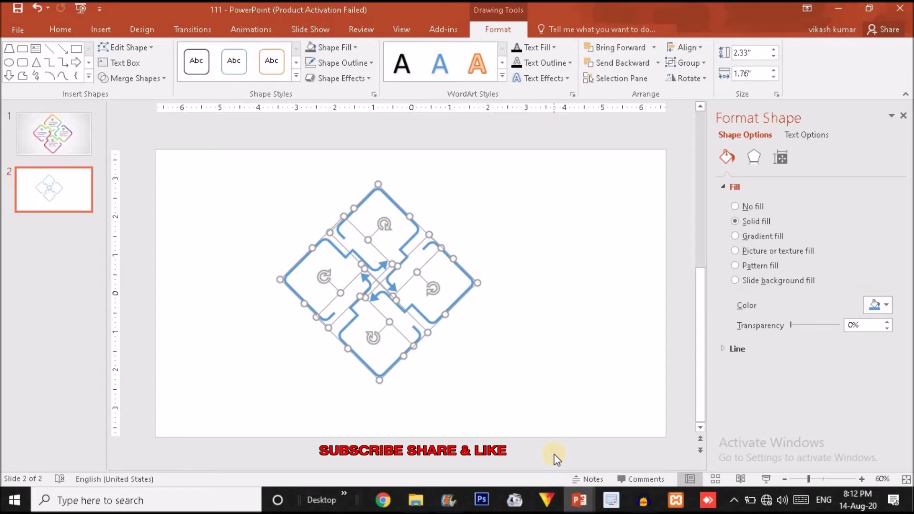
# Step: Group the four pieces with Ctrl+G, enlarge the diagram, and move it down-right
pyautogui.hotkey('ctrl', 'g')
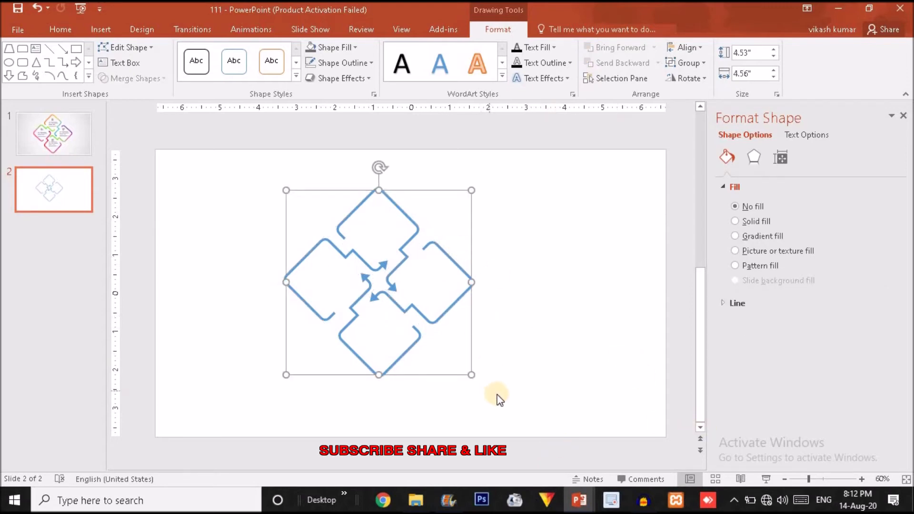
pyautogui.moveTo(471, 375); pyautogui.dragTo(493, 390)
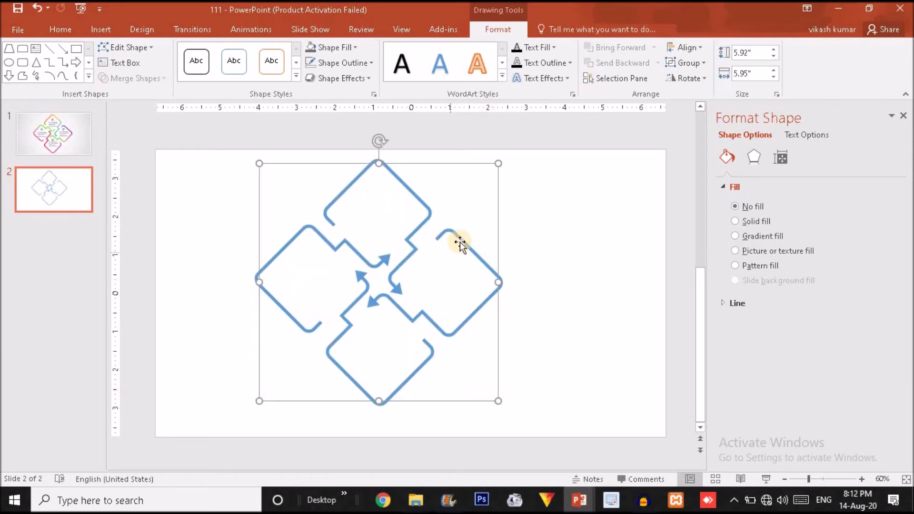
pyautogui.moveTo(464, 242); pyautogui.dragTo(483, 258)
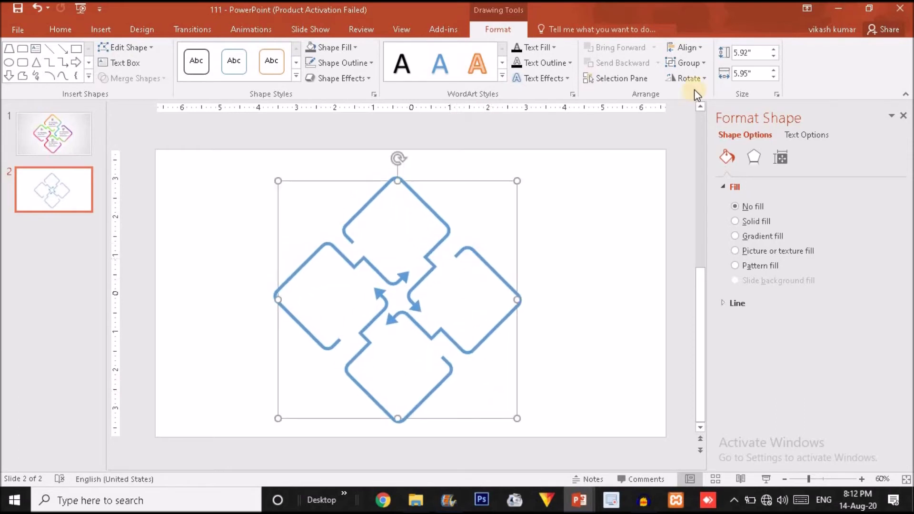
# Step: Centre the grouped diagram on the slide with Align Middle and Align Center
pyautogui.click(689, 49)
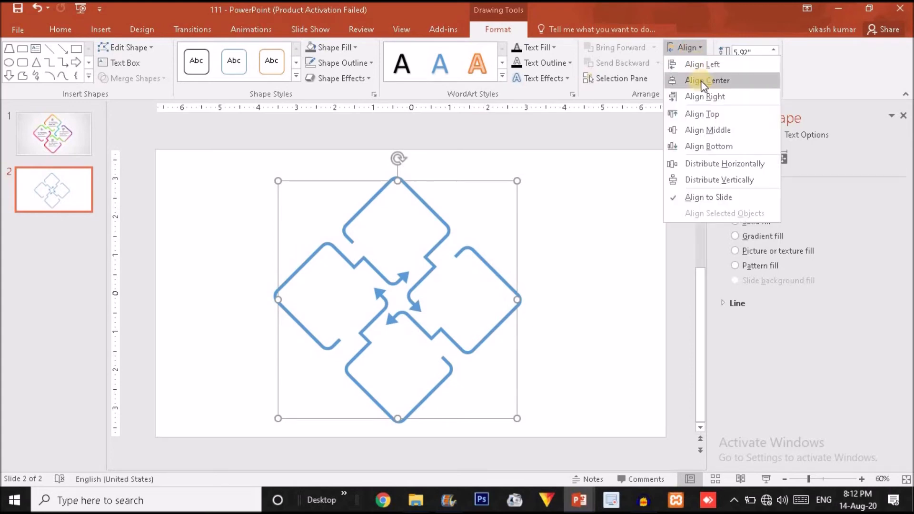
pyautogui.click(717, 132)
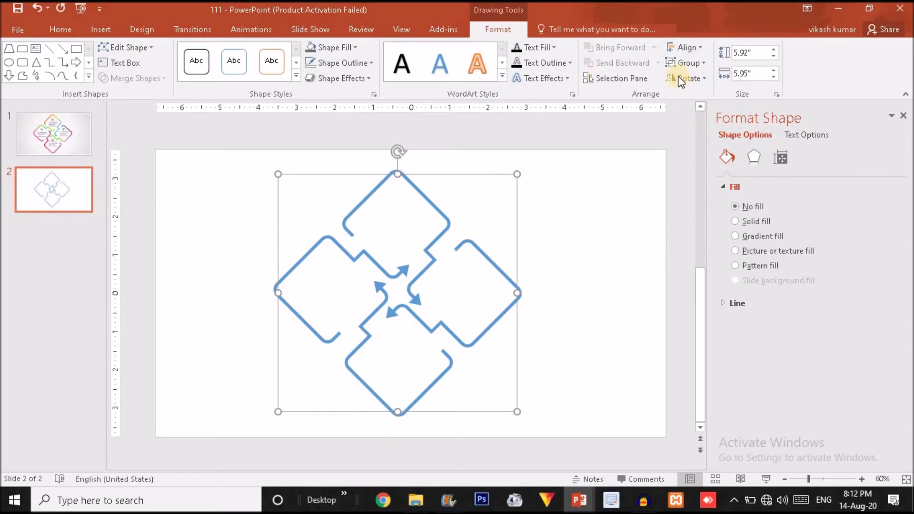
pyautogui.click(686, 47)
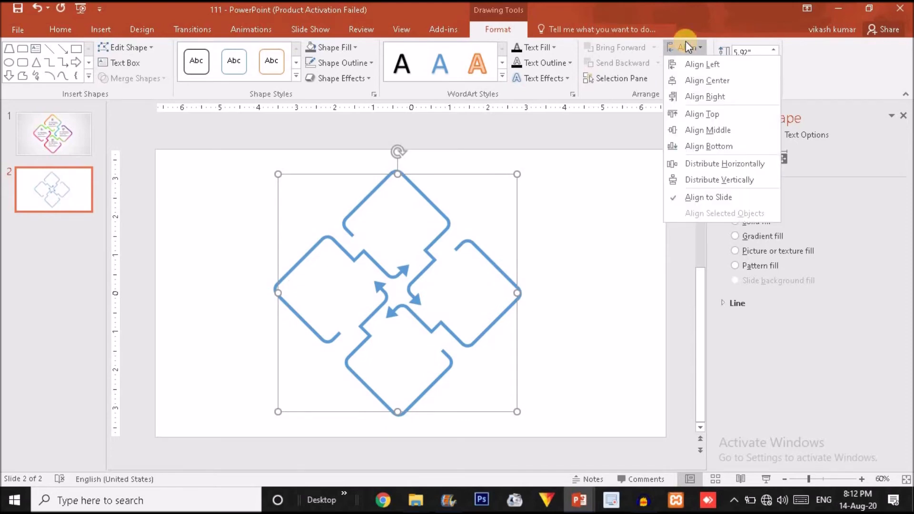
pyautogui.click(711, 80)
pyautogui.click(615, 257)
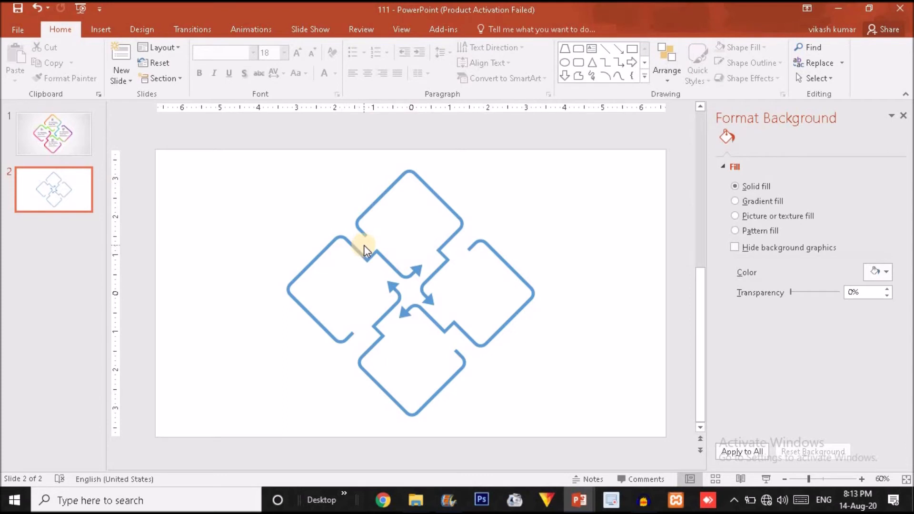
pyautogui.click(60, 156)
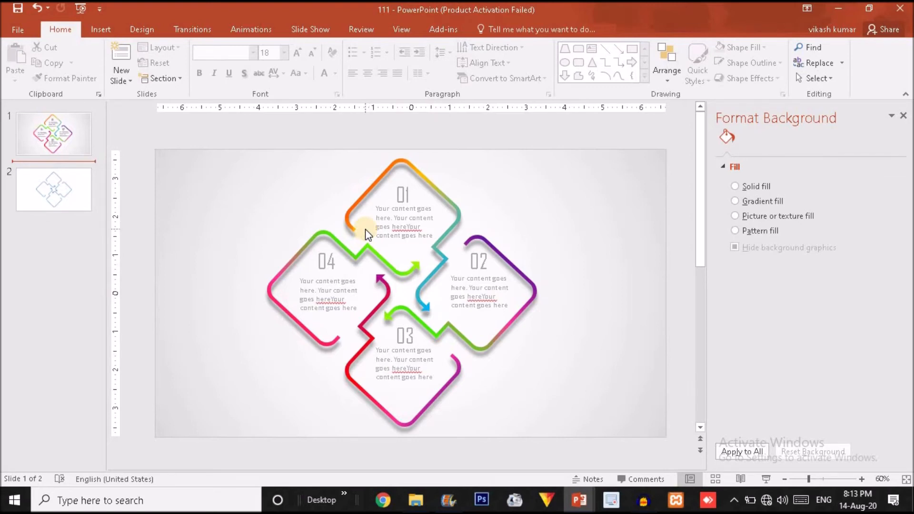
pyautogui.click(50, 182)
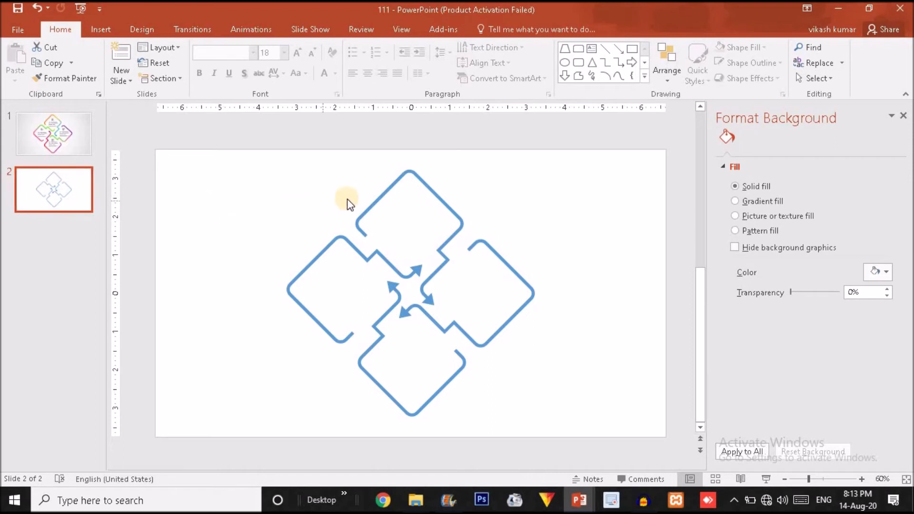
# Step: Give the diagram's top piece a gradient fill and open its Format Shape settings
pyautogui.click(376, 205)
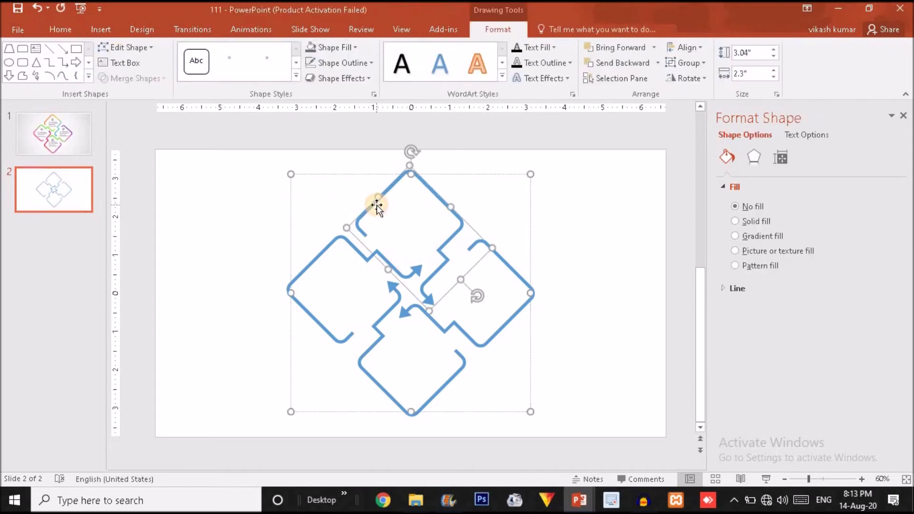
pyautogui.click(738, 236)
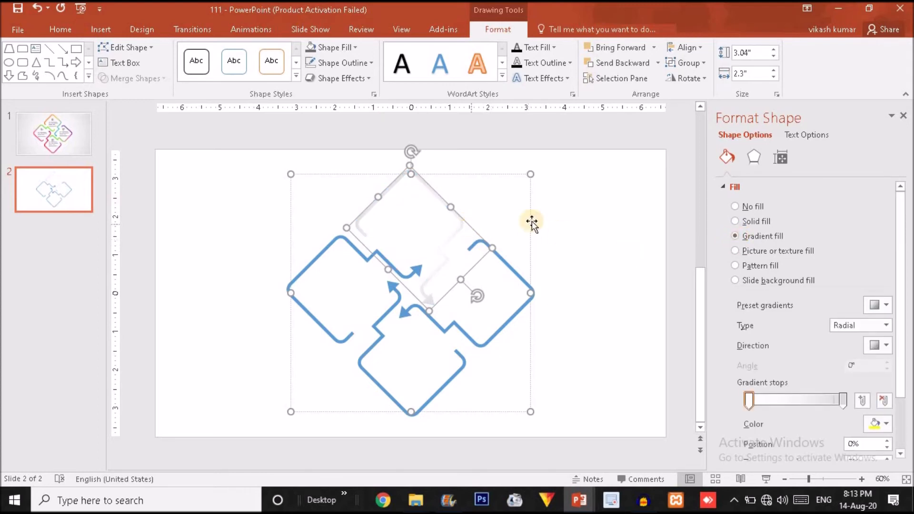
pyautogui.rightClick(386, 189)
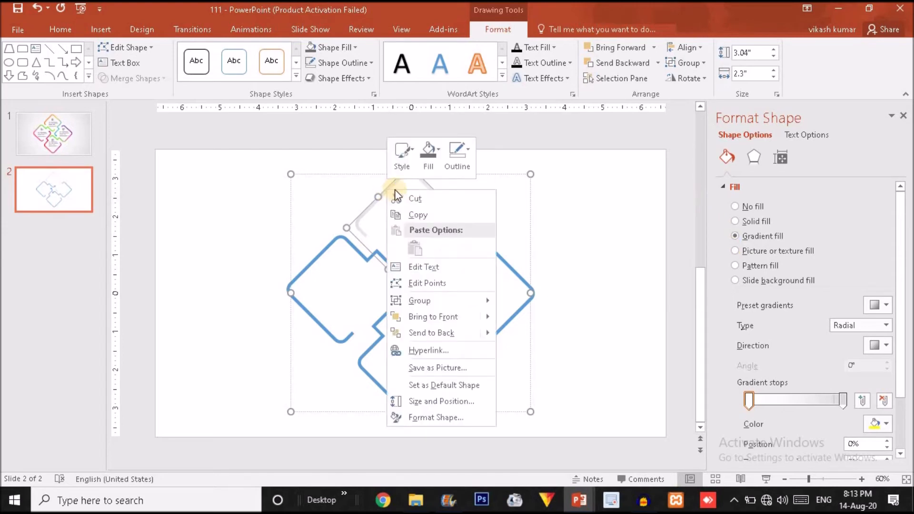
pyautogui.click(432, 417)
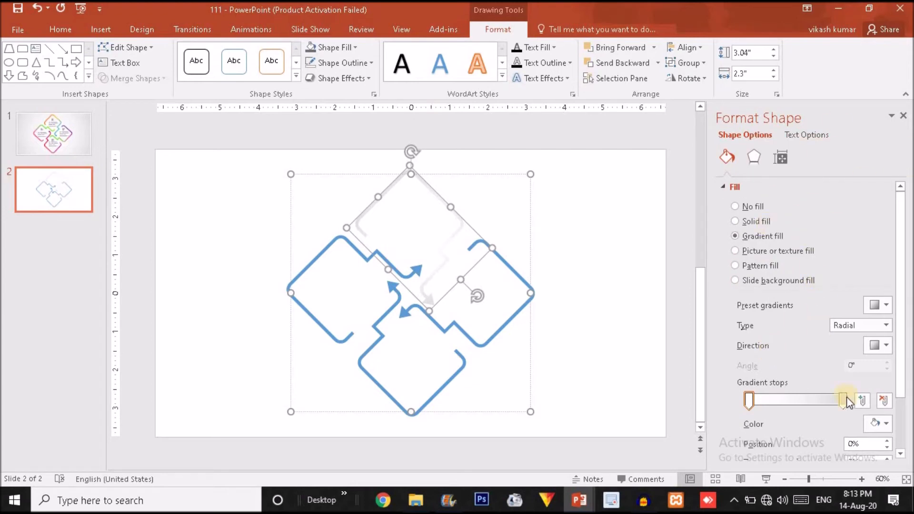
# Step: Make the first gradient stop light red and set the gradient to Linear at 90°
pyautogui.click(884, 423)
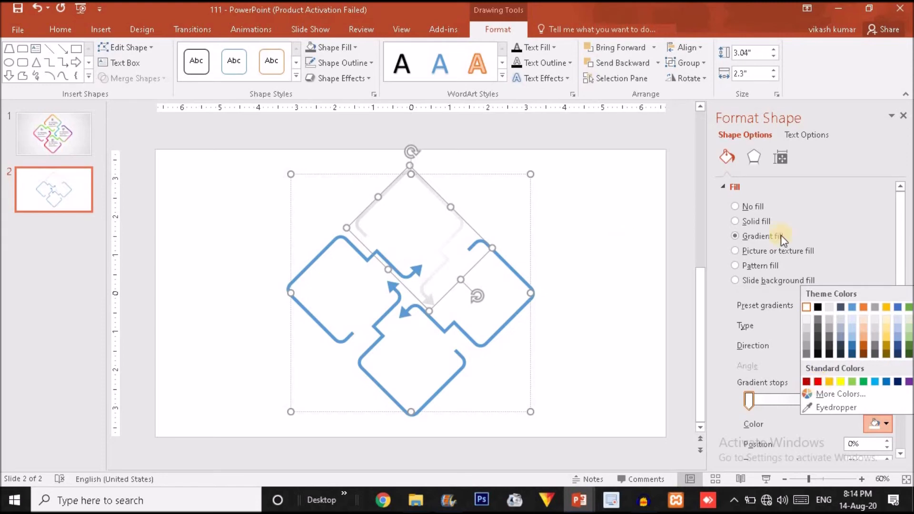
pyautogui.click(819, 382)
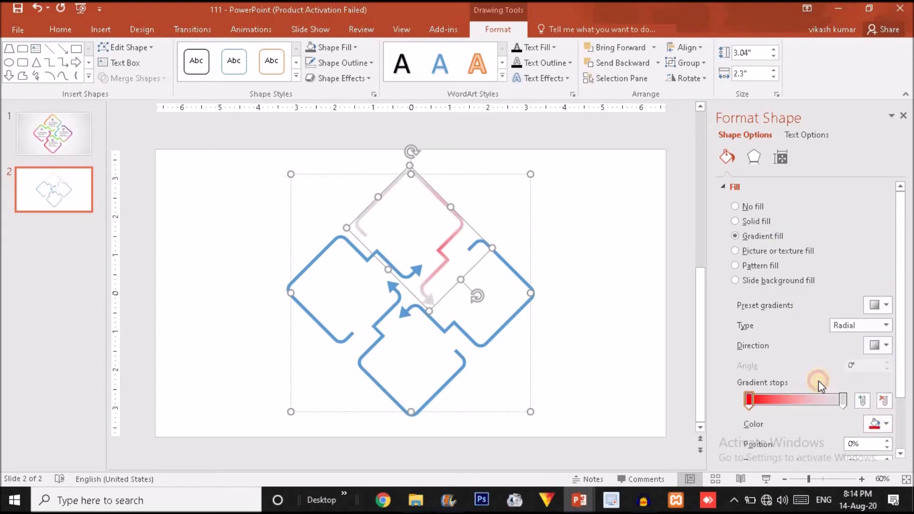
pyautogui.click(844, 401)
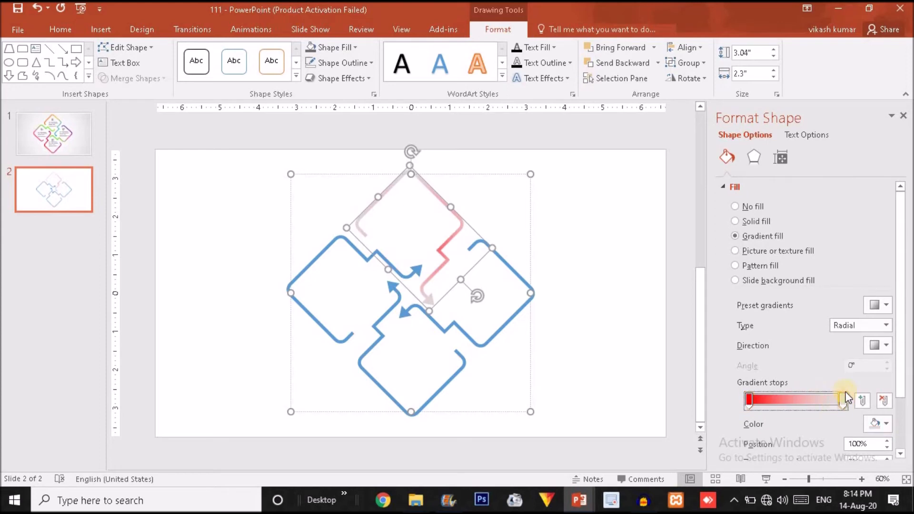
pyautogui.click(884, 326)
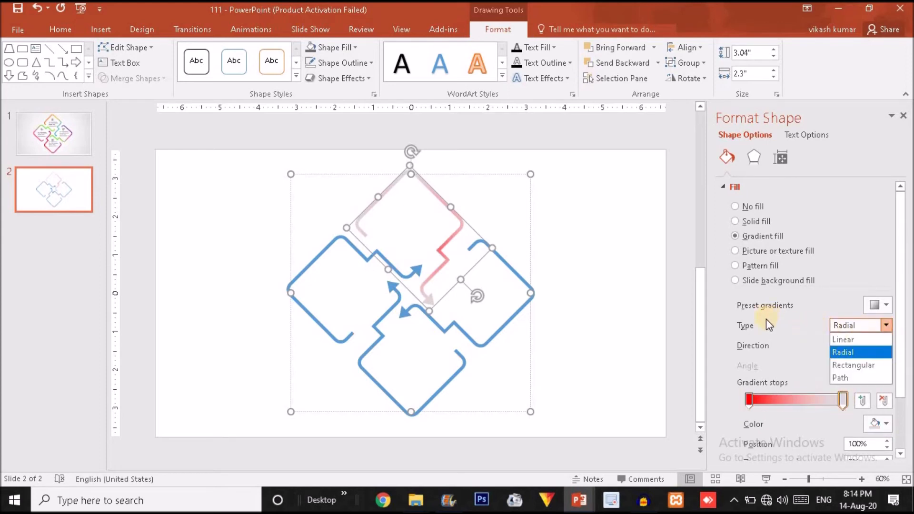
pyautogui.click(853, 340)
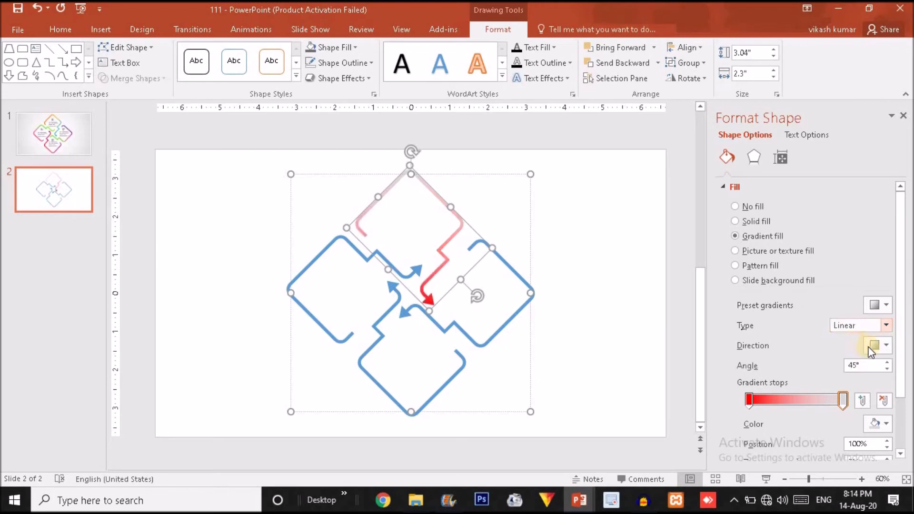
pyautogui.click(879, 348)
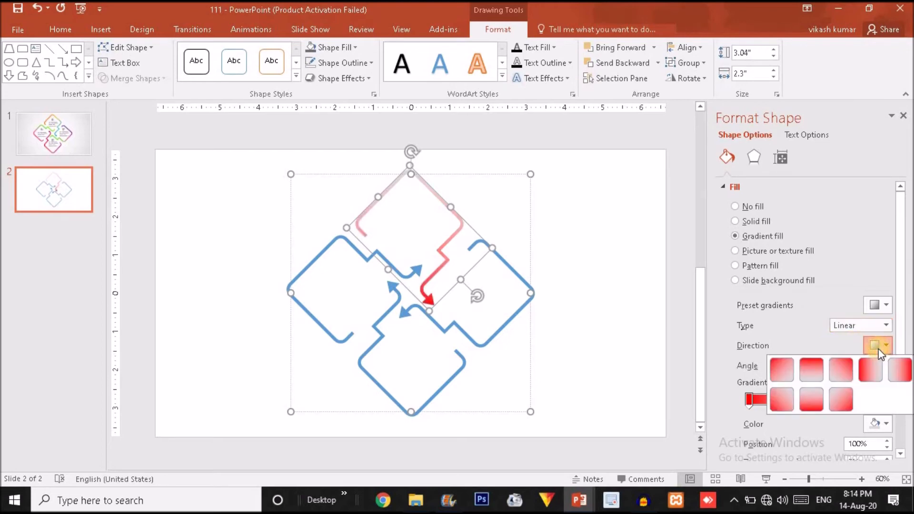
pyautogui.click(819, 373)
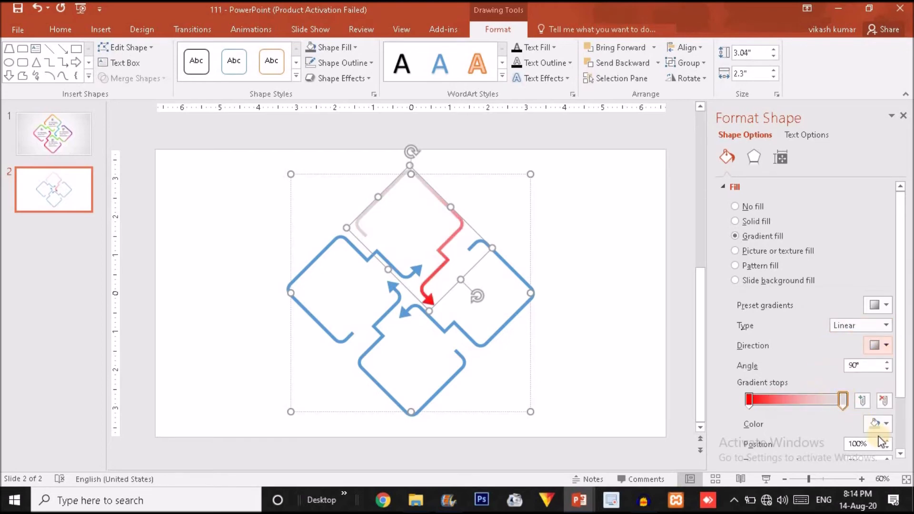
# Step: Make the end stop dark blue, add stops near 48% and 23%, and colour 23% orange-yellow
pyautogui.click(886, 425)
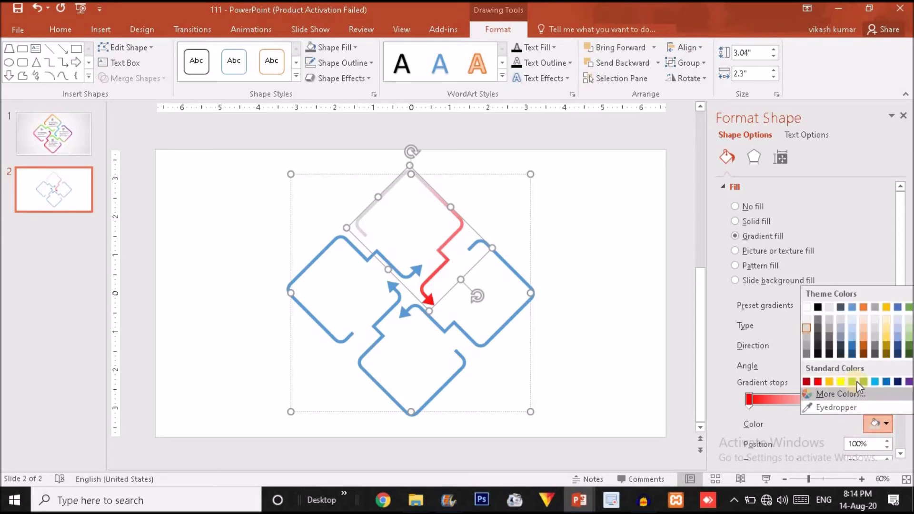
pyautogui.click(898, 382)
pyautogui.click(820, 397)
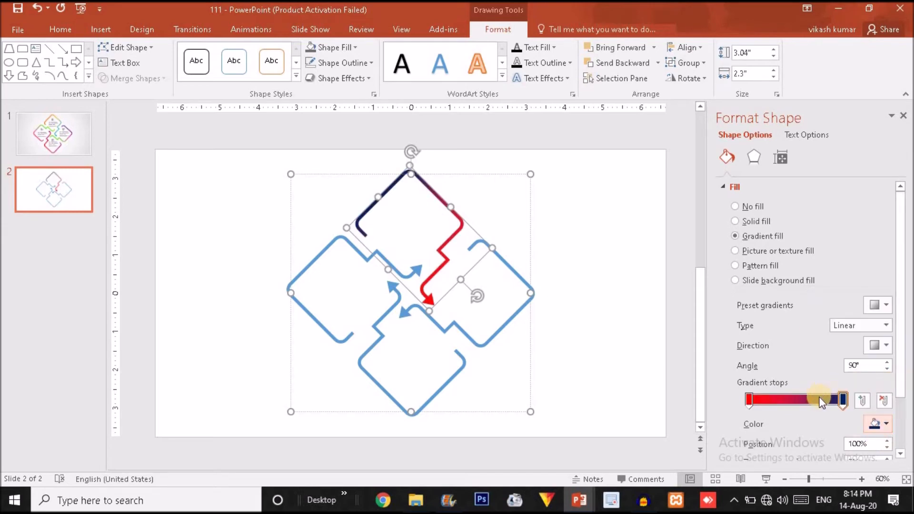
pyautogui.click(788, 399)
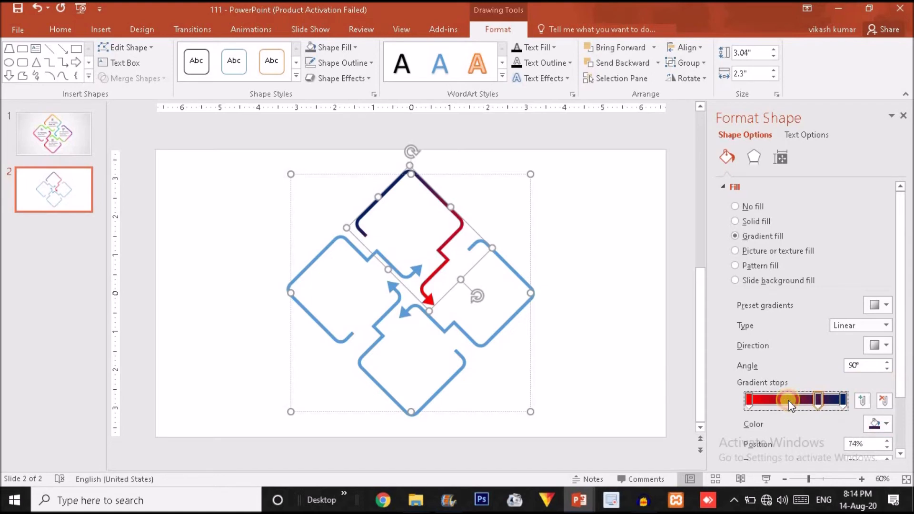
pyautogui.moveTo(784, 401); pyautogui.dragTo(790, 401)
pyautogui.click(769, 400)
pyautogui.moveTo(770, 400); pyautogui.dragTo(772, 401)
pyautogui.click(882, 423)
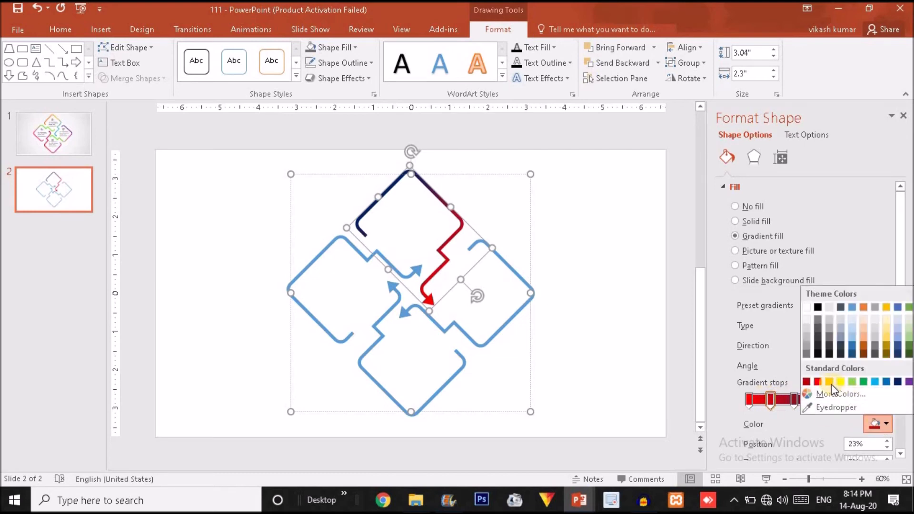
pyautogui.click(829, 382)
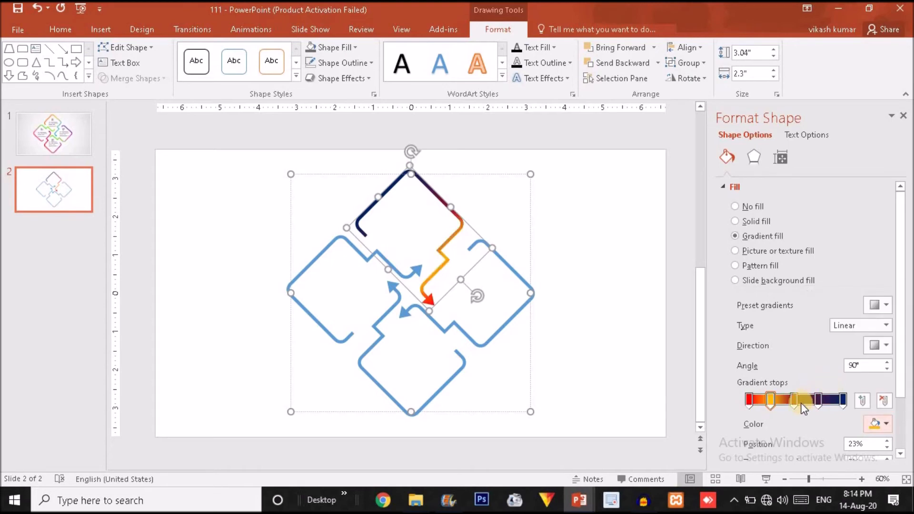
# Step: Colour the 74% stop light green and add a dark red stop at 48%
pyautogui.click(818, 401)
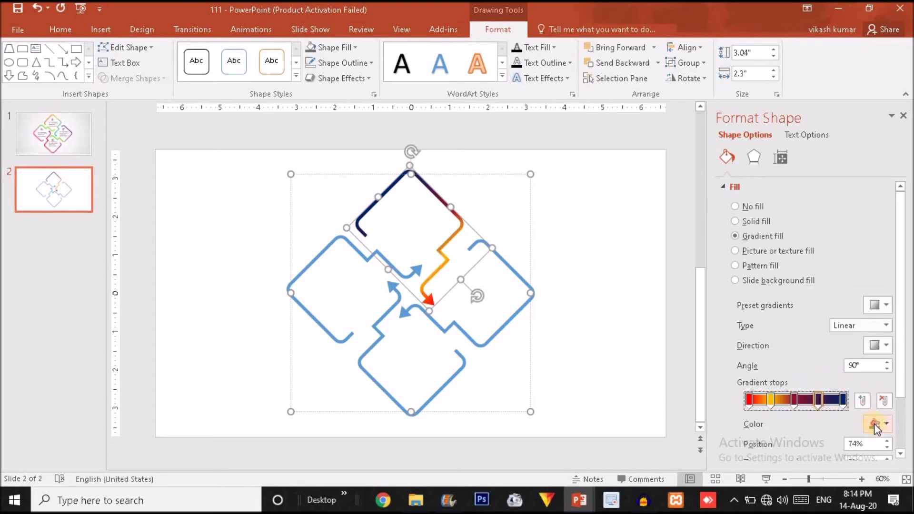
pyautogui.click(875, 424)
pyautogui.click(853, 383)
pyautogui.click(794, 401)
pyautogui.click(874, 424)
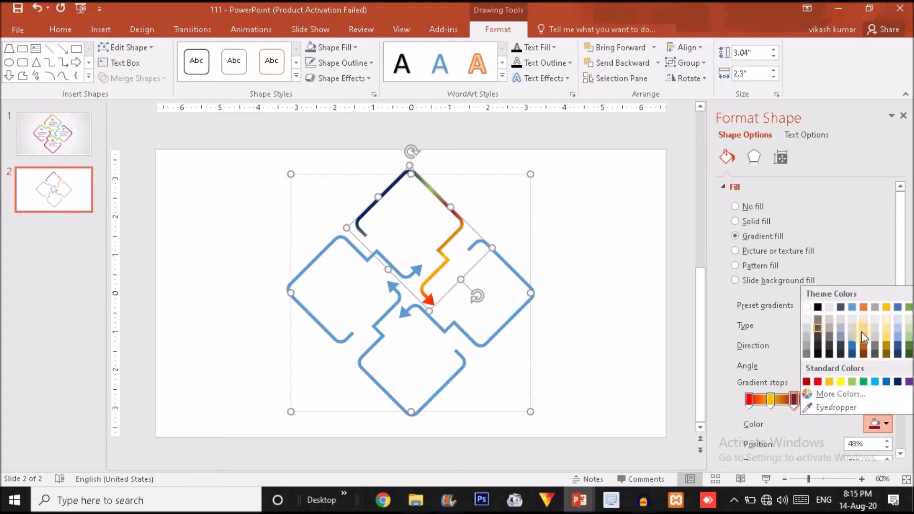
pyautogui.click(901, 321)
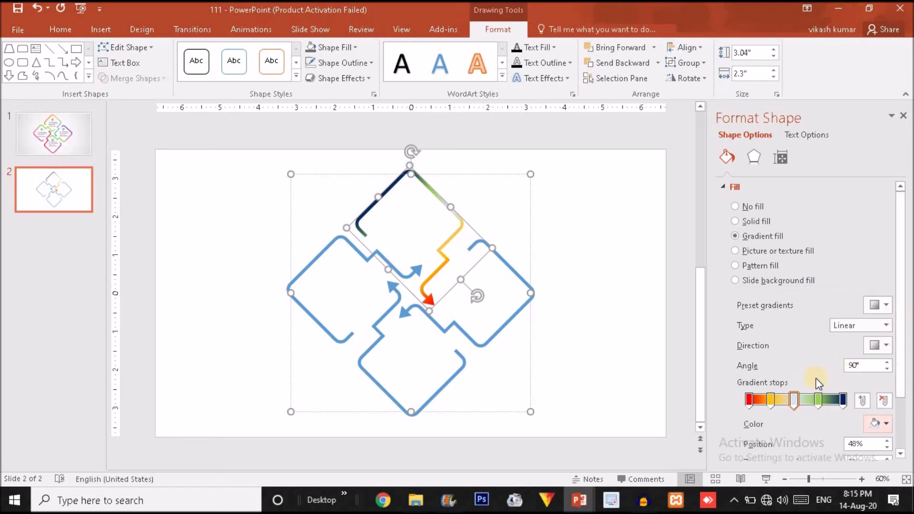
pyautogui.click(886, 424)
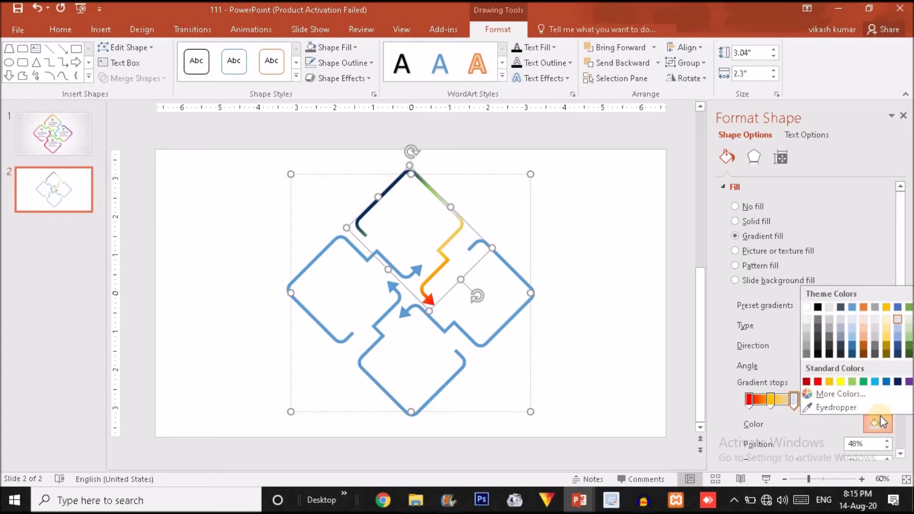
pyautogui.click(807, 382)
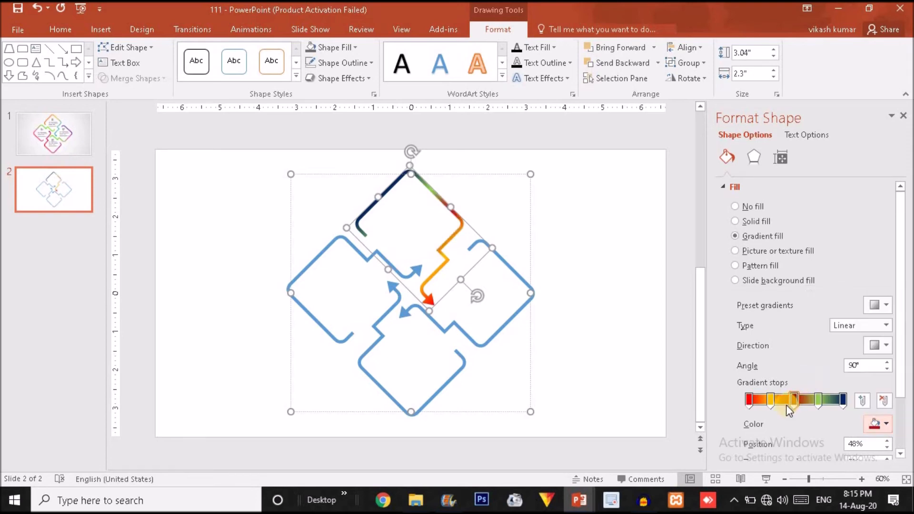
# Step: Reposition the stops: orange to 15%, dark red to the end, green to 78%, then preview
pyautogui.moveTo(772, 399); pyautogui.dragTo(799, 404)
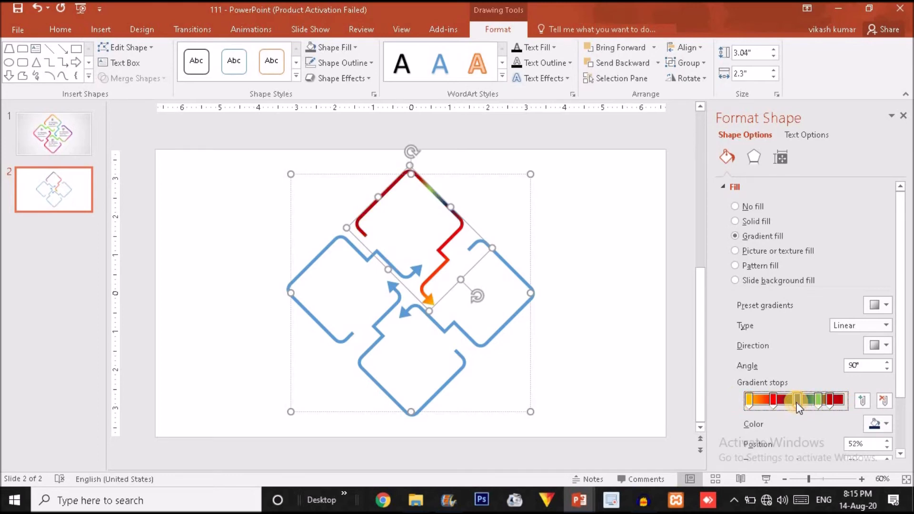
pyautogui.click(816, 402)
pyautogui.moveTo(830, 403); pyautogui.dragTo(881, 409)
pyautogui.moveTo(820, 401); pyautogui.dragTo(824, 403)
pyautogui.click(625, 324)
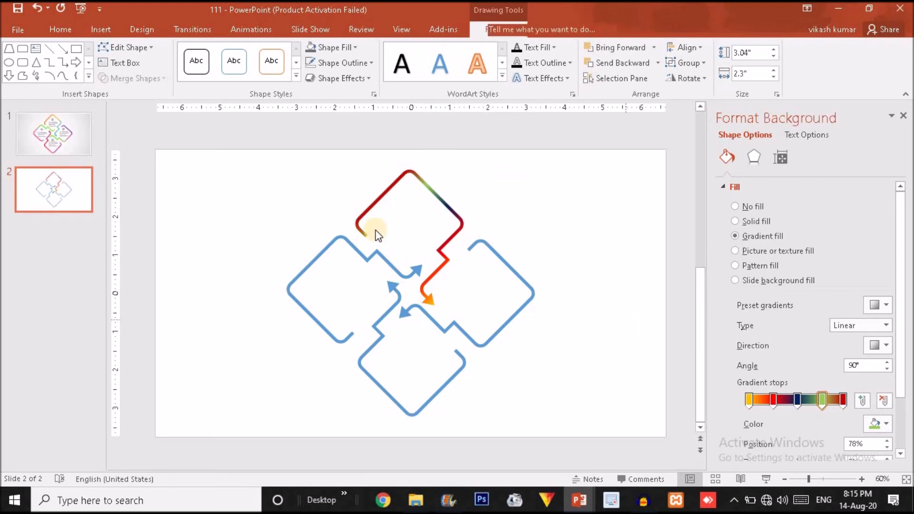
# Step: Compare against slide 1's finished infographic, then reselect the gradient top piece on slide 2
pyautogui.click(385, 194)
pyautogui.click(385, 195)
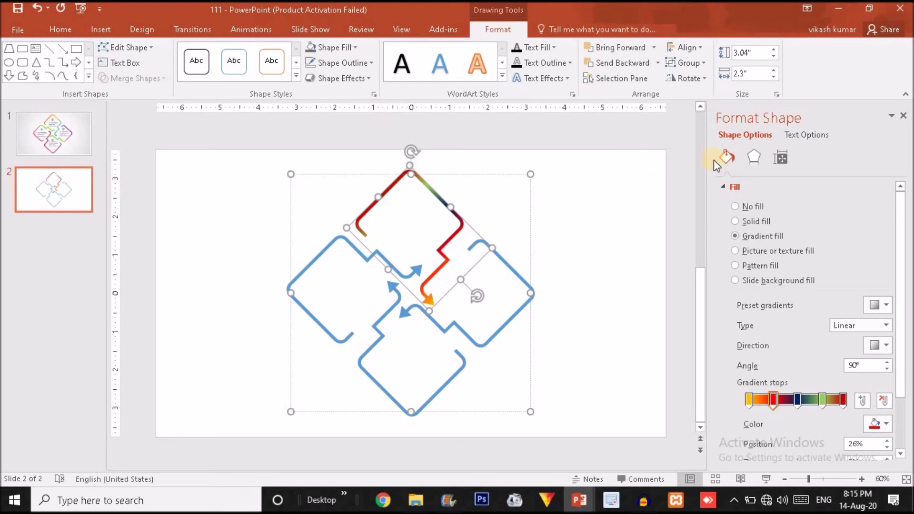
pyautogui.click(39, 124)
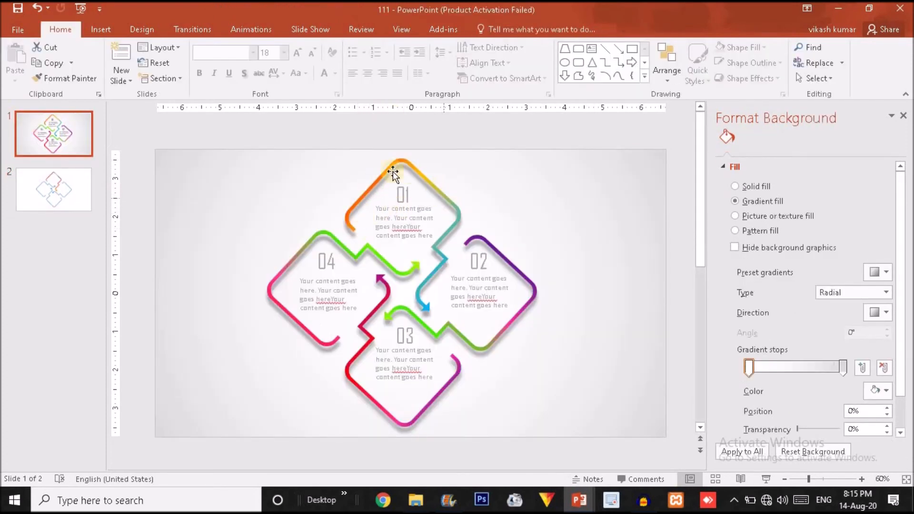
pyautogui.click(57, 187)
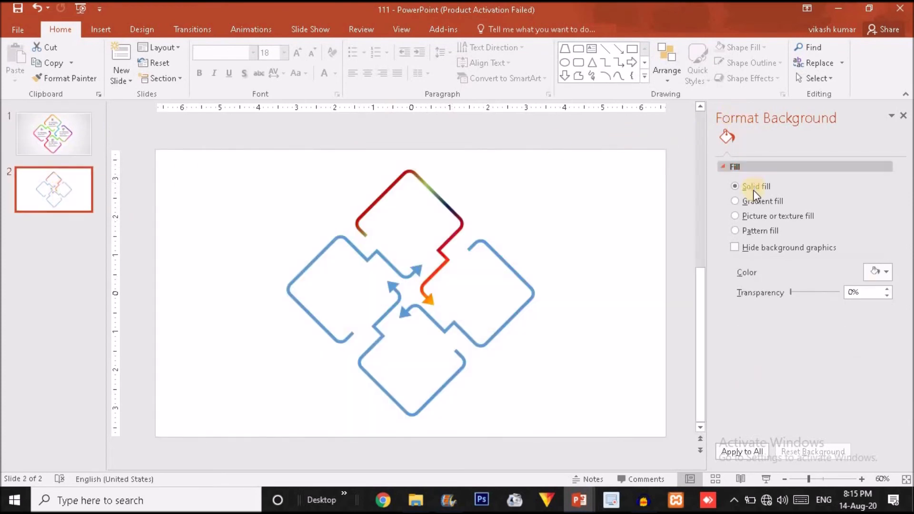
pyautogui.click(433, 198)
pyautogui.doubleClick(435, 199)
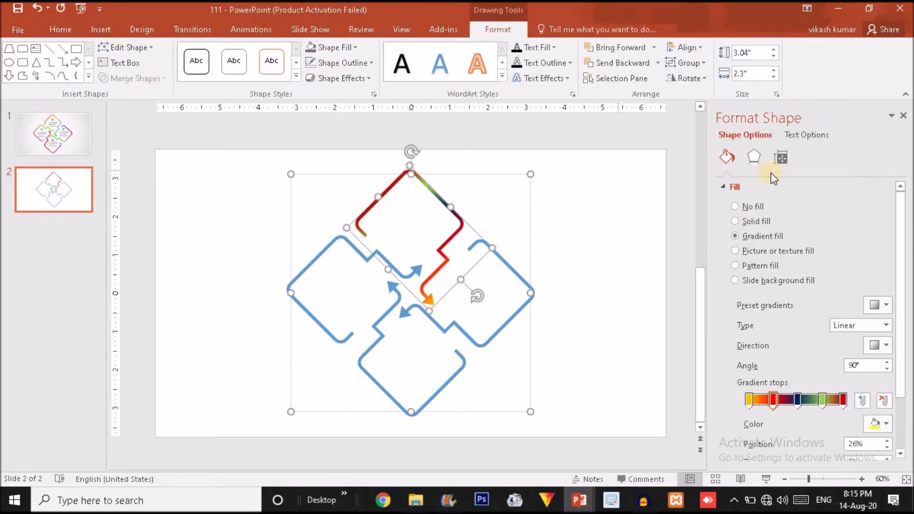
# Step: Apply an offset outer drop shadow to the top piece with a 6 pt distance
pyautogui.click(757, 159)
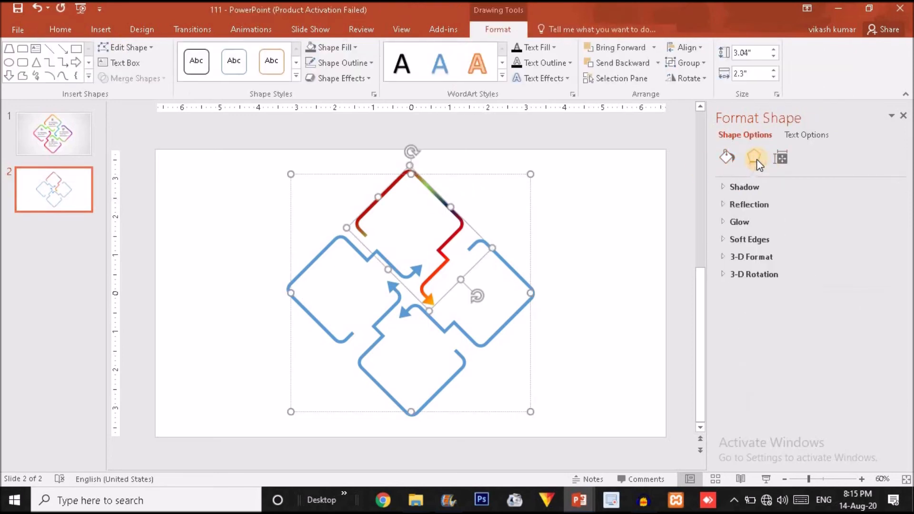
pyautogui.click(753, 188)
pyautogui.click(887, 203)
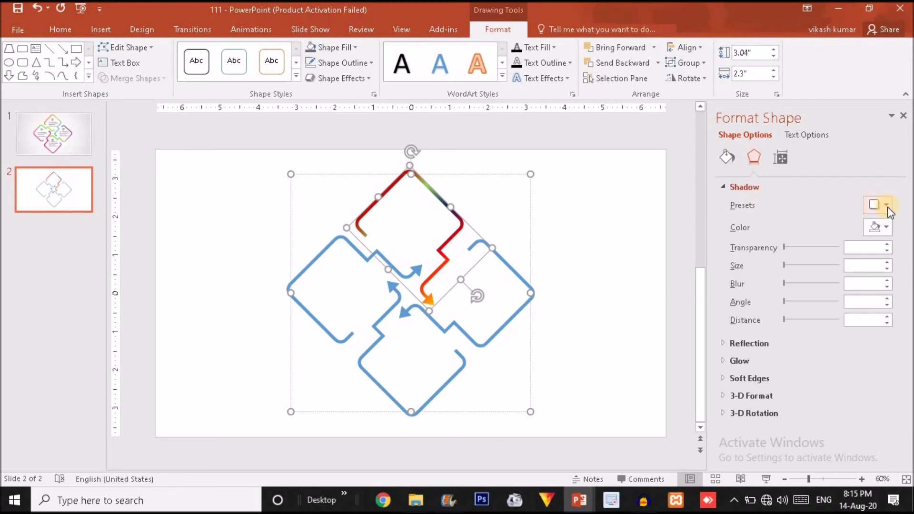
pyautogui.click(888, 210)
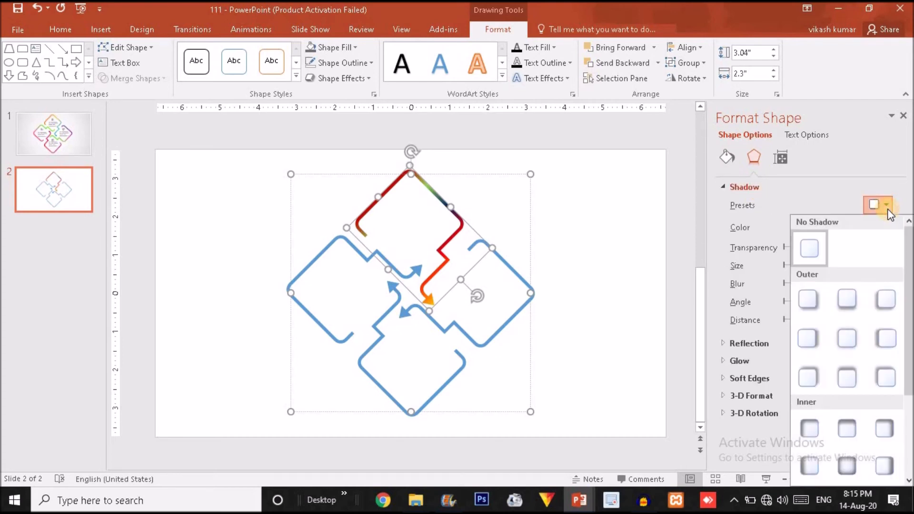
pyautogui.click(877, 296)
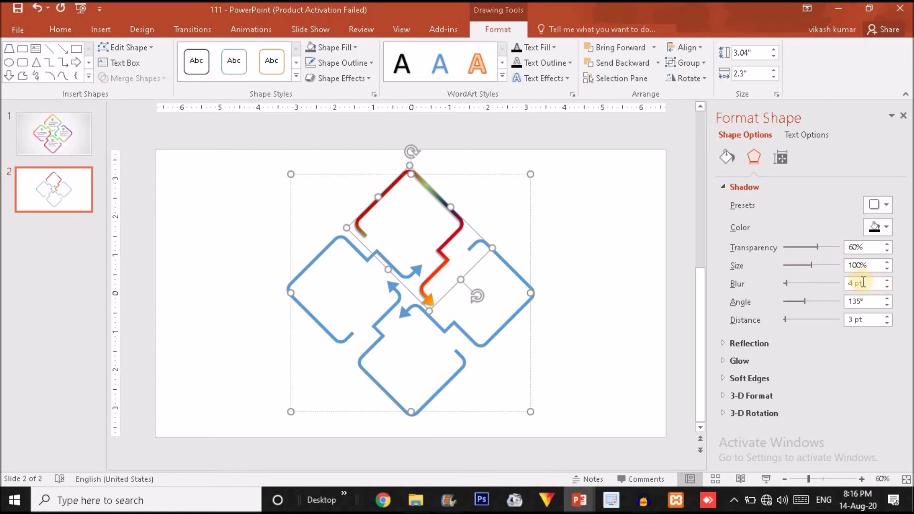
pyautogui.click(887, 316)
pyautogui.click(887, 317)
pyautogui.click(888, 316)
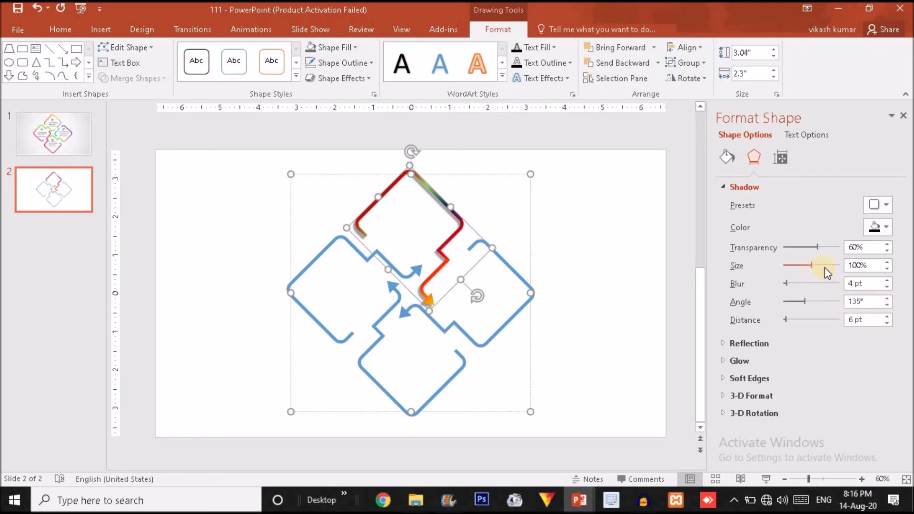
# Step: Keep the shadow size at 100% and lighten it to 77% transparency
pyautogui.click(887, 263)
pyautogui.click(887, 263)
pyautogui.click(886, 269)
pyautogui.click(886, 269)
pyautogui.moveTo(820, 247); pyautogui.dragTo(829, 249)
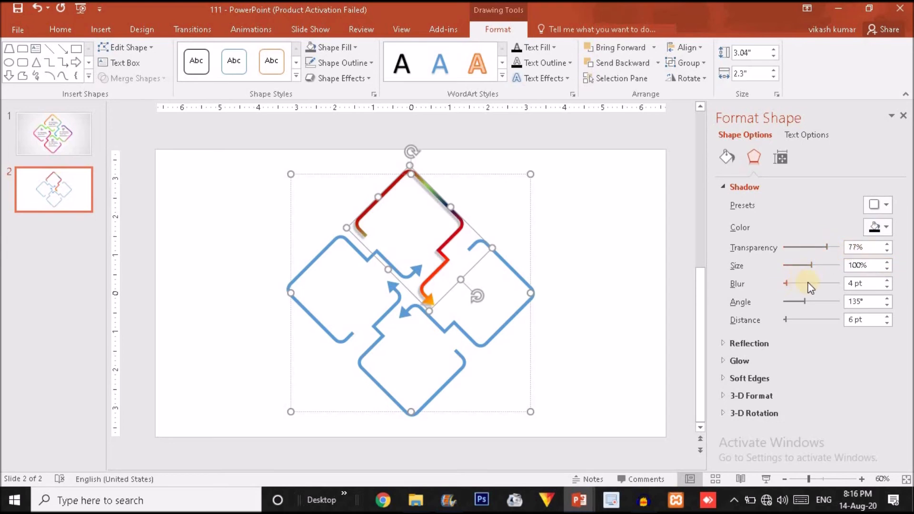
# Step: Set the shadow blur to 6 pt and deselect the shapes
pyautogui.click(889, 288)
pyautogui.click(889, 288)
pyautogui.click(889, 288)
pyautogui.click(889, 279)
pyautogui.click(889, 279)
pyautogui.click(889, 279)
pyautogui.click(888, 286)
pyautogui.click(833, 360)
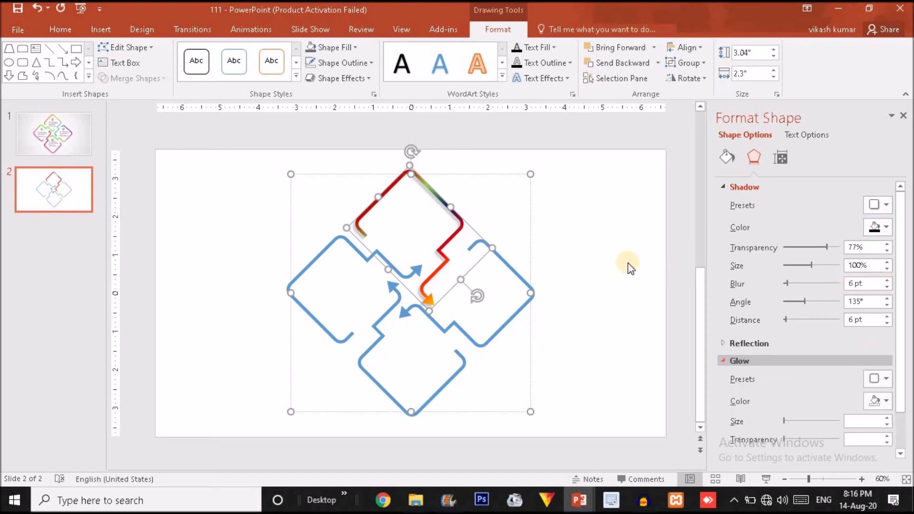
pyautogui.click(572, 250)
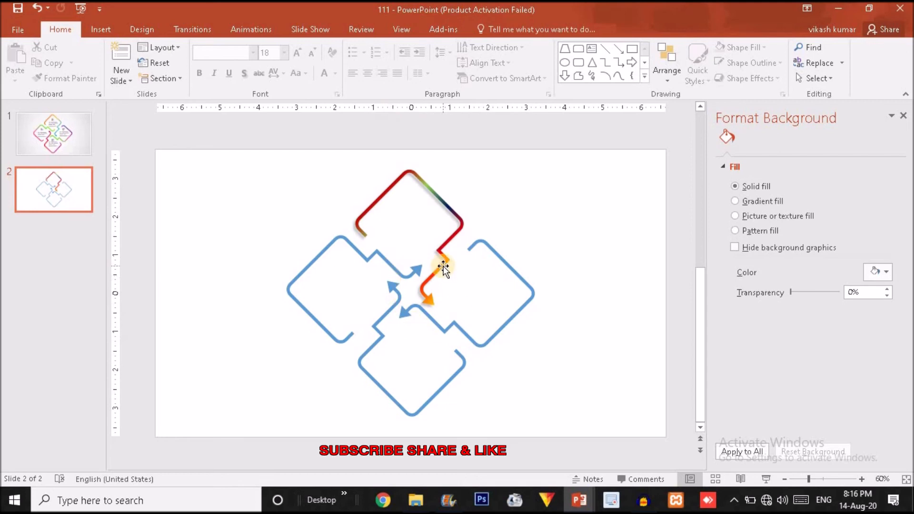
# Step: Ungroup the diamond diagram into four separate pieces
pyautogui.click(522, 280)
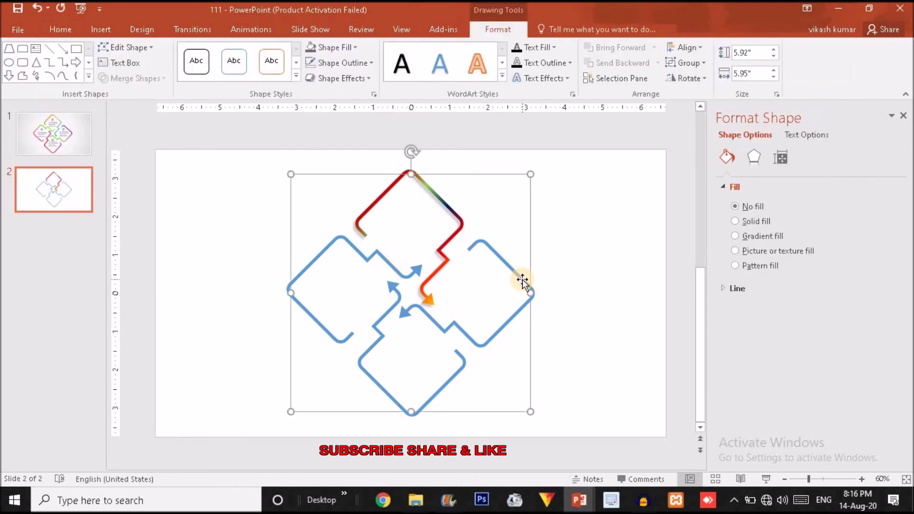
pyautogui.click(522, 280)
pyautogui.click(735, 235)
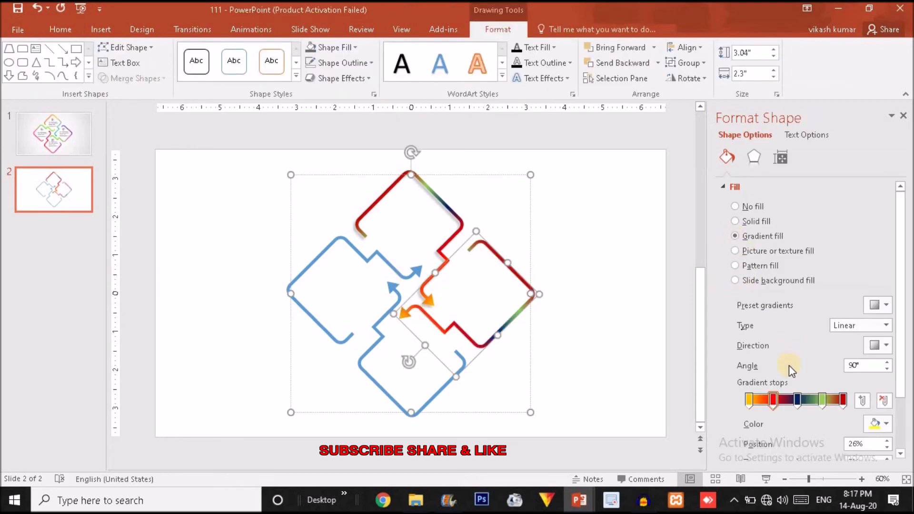
pyautogui.rightClick(531, 221)
pyautogui.click(527, 221)
pyautogui.rightClick(529, 221)
pyautogui.moveTo(575, 301)
pyautogui.click(649, 331)
pyautogui.click(635, 315)
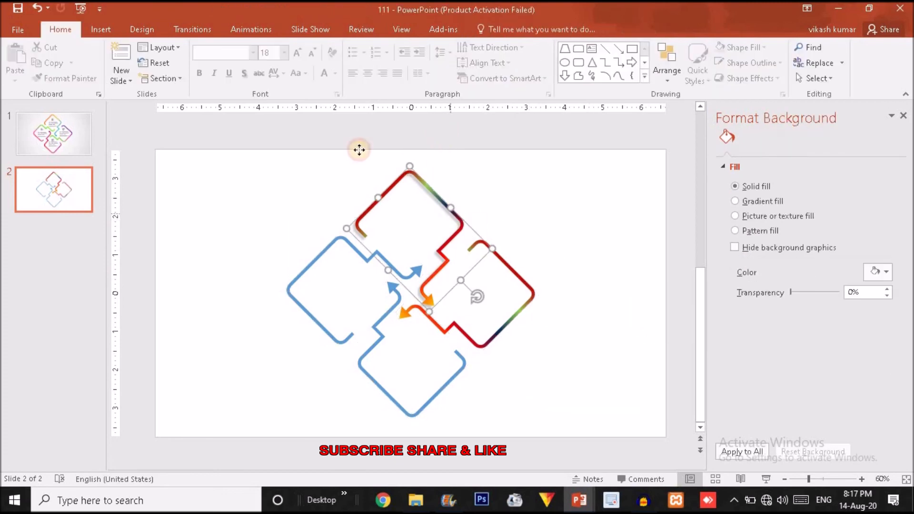
# Step: Copy the top piece's gradient outline and shadow onto the bottom and left pieces with Format Painter
pyautogui.click(449, 208)
pyautogui.click(60, 32)
pyautogui.doubleClick(89, 78)
pyautogui.click(458, 362)
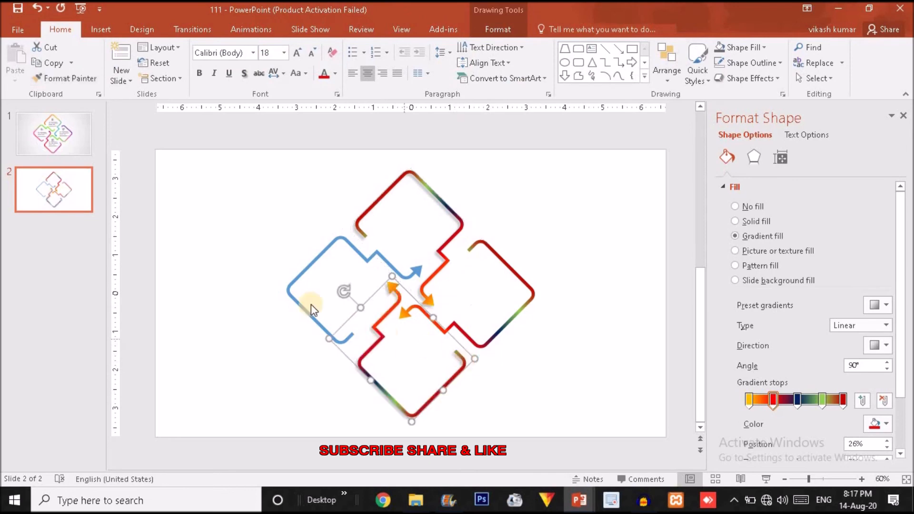
pyautogui.click(299, 294)
pyautogui.click(596, 250)
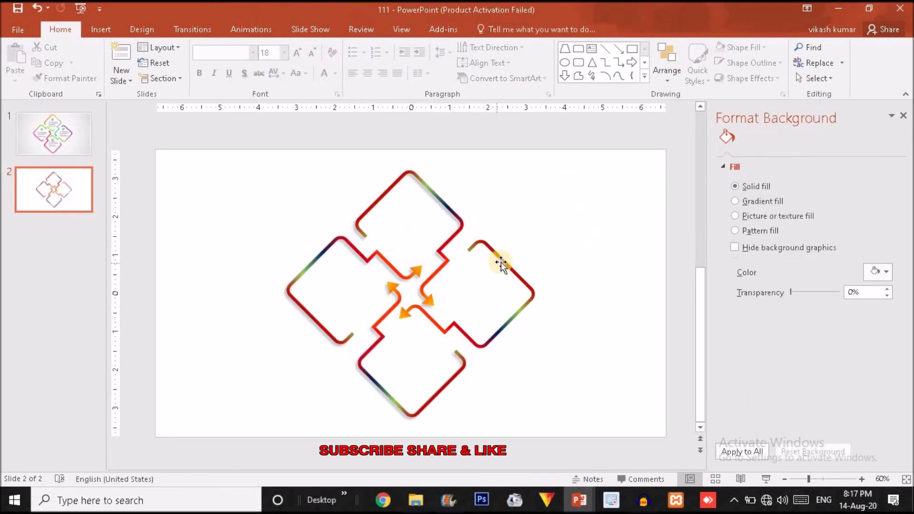
# Step: Set the right piece's first gradient stop to a custom magenta
pyautogui.doubleClick(498, 264)
pyautogui.click(750, 399)
pyautogui.click(548, 312)
pyautogui.click(500, 261)
pyautogui.click(749, 401)
pyautogui.click(886, 424)
pyautogui.click(839, 394)
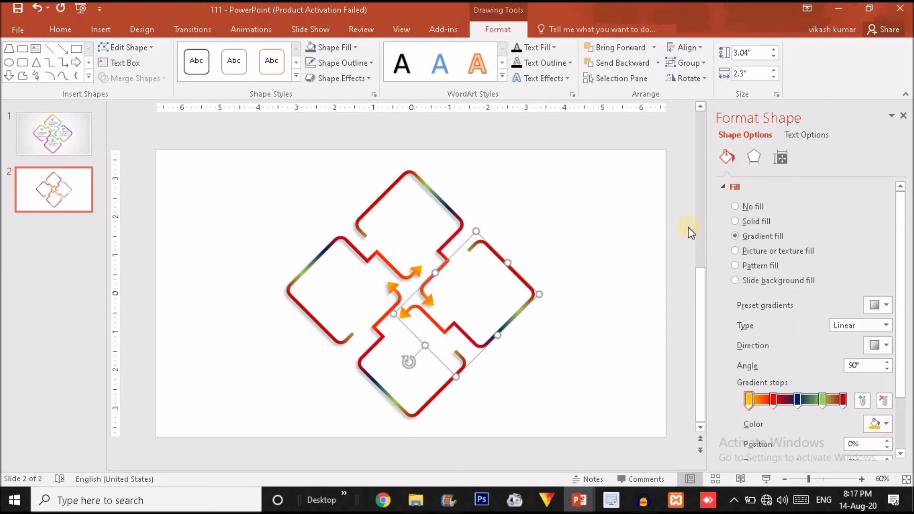
pyautogui.click(465, 172)
pyautogui.click(536, 130)
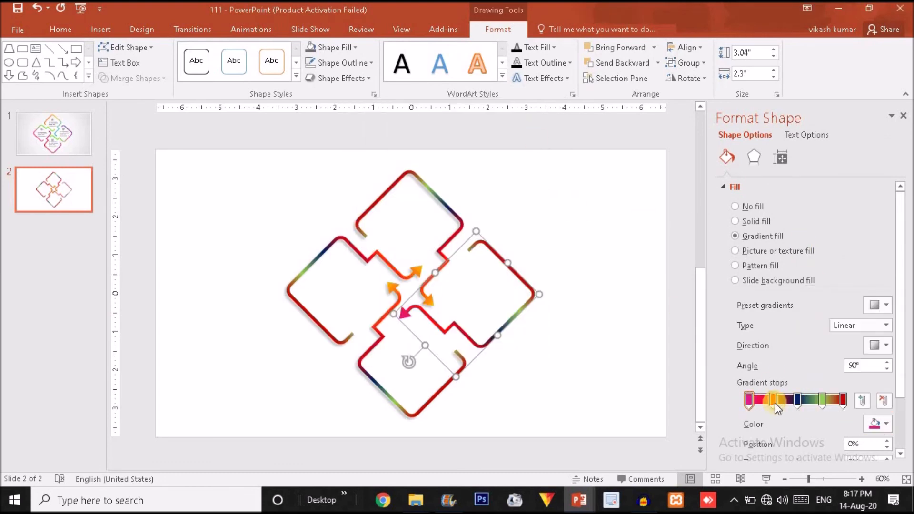
# Step: Rearrange the right piece's gradient: second stop at 70%, orange and red stops deleted, green stop near 79%
pyautogui.moveTo(776, 403); pyautogui.dragTo(797, 403)
pyautogui.click(814, 402)
pyautogui.press('Delete')
pyautogui.click(841, 399)
pyautogui.press('Delete')
pyautogui.click(820, 402)
pyautogui.moveTo(820, 401); pyautogui.dragTo(843, 402)
pyautogui.click(794, 401)
pyautogui.moveTo(784, 404); pyautogui.dragTo(783, 404)
pyautogui.moveTo(843, 403); pyautogui.dragTo(822, 404)
# Step: Add a stop at 96% to the right piece's gradient and make the end stop purple
pyautogui.click(840, 403)
pyautogui.click(882, 423)
pyautogui.click(863, 355)
pyautogui.click(881, 423)
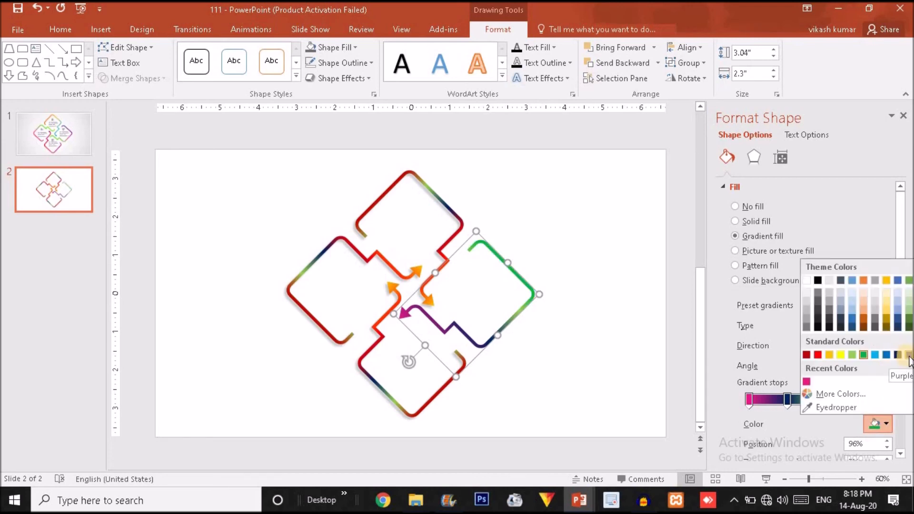
pyautogui.click(908, 355)
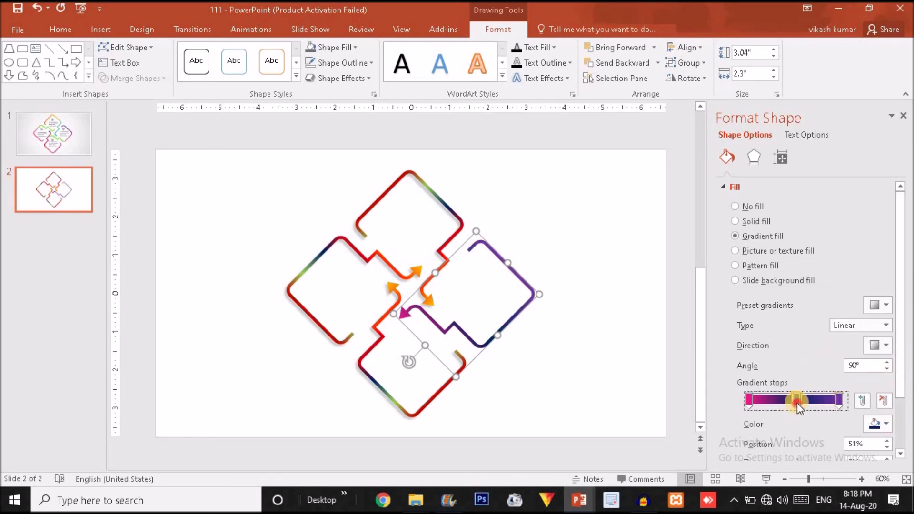
# Step: Set the bottom piece's first gradient stop to a custom red
pyautogui.click(361, 367)
pyautogui.click(751, 400)
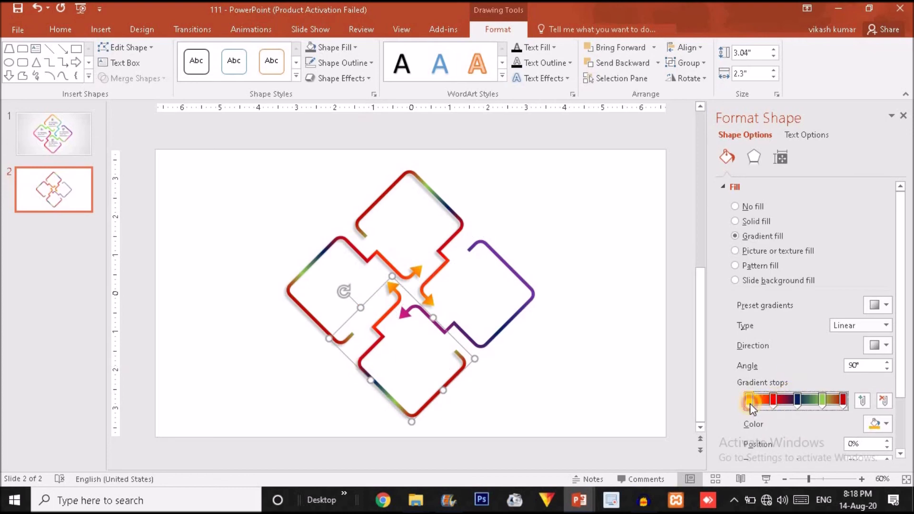
pyautogui.click(885, 424)
pyautogui.click(834, 394)
pyautogui.click(467, 167)
pyautogui.click(543, 130)
# Step: Remove the bottom gradient's second red stop, then make its middle stop light blue and end stop blue
pyautogui.moveTo(775, 399); pyautogui.dragTo(792, 415)
pyautogui.click(798, 402)
pyautogui.click(879, 424)
pyautogui.click(875, 355)
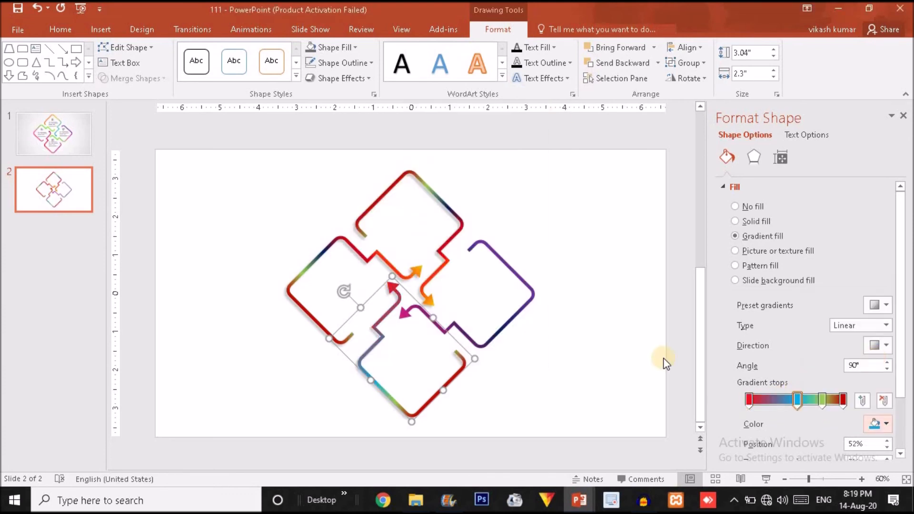
pyautogui.click(844, 400)
pyautogui.click(879, 424)
pyautogui.click(882, 358)
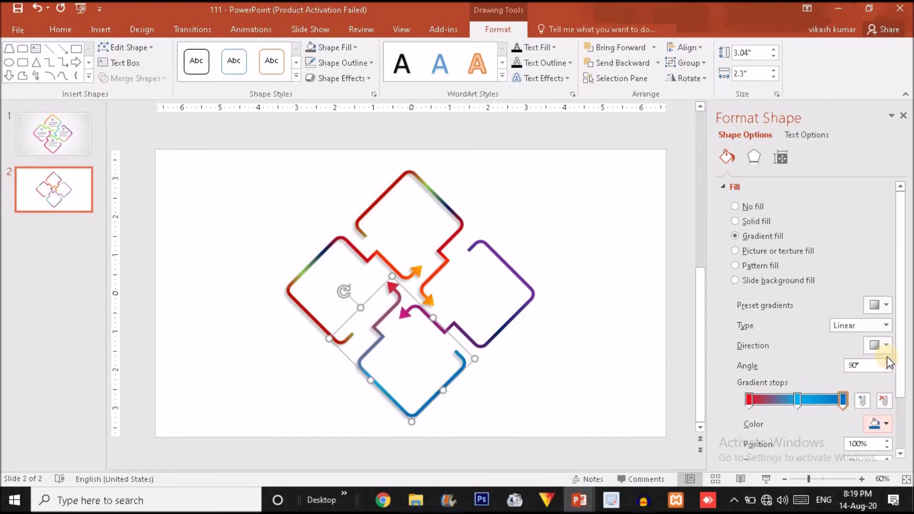
pyautogui.click(629, 384)
# Step: Delete the unwanted stops in the left piece's gradient and rearrange the remaining ones
pyautogui.click(328, 336)
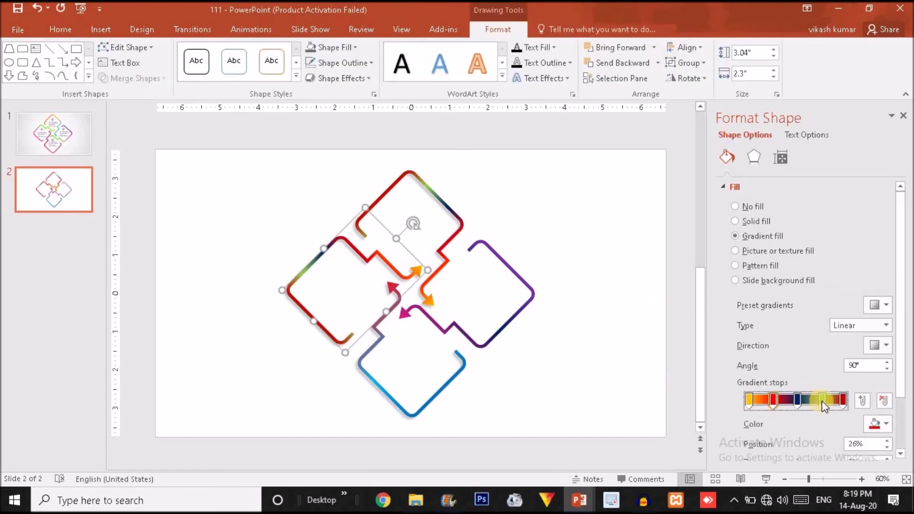
pyautogui.click(843, 400)
pyautogui.press('Delete')
pyautogui.press('Delete')
pyautogui.press('Delete')
pyautogui.moveTo(797, 399); pyautogui.dragTo(844, 400)
pyautogui.click(749, 400)
# Step: Colour the left piece's gradient red to orange to yellow, adding an orange middle stop
pyautogui.click(879, 424)
pyautogui.click(818, 355)
pyautogui.click(799, 404)
pyautogui.click(879, 424)
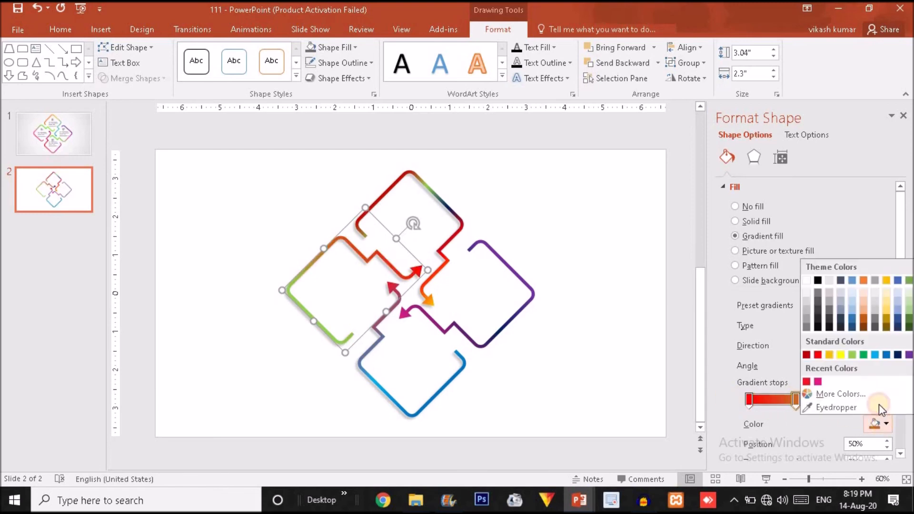
pyautogui.click(829, 354)
pyautogui.click(879, 424)
pyautogui.click(842, 355)
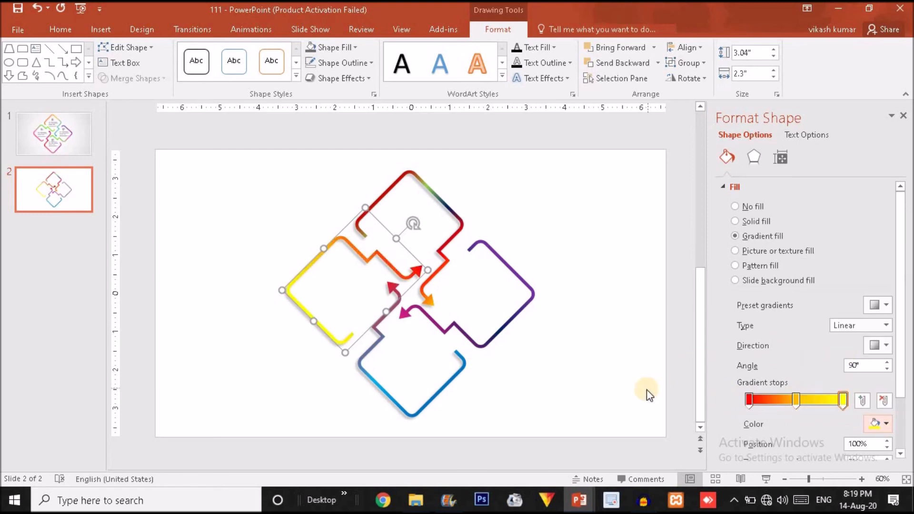
pyautogui.click(646, 389)
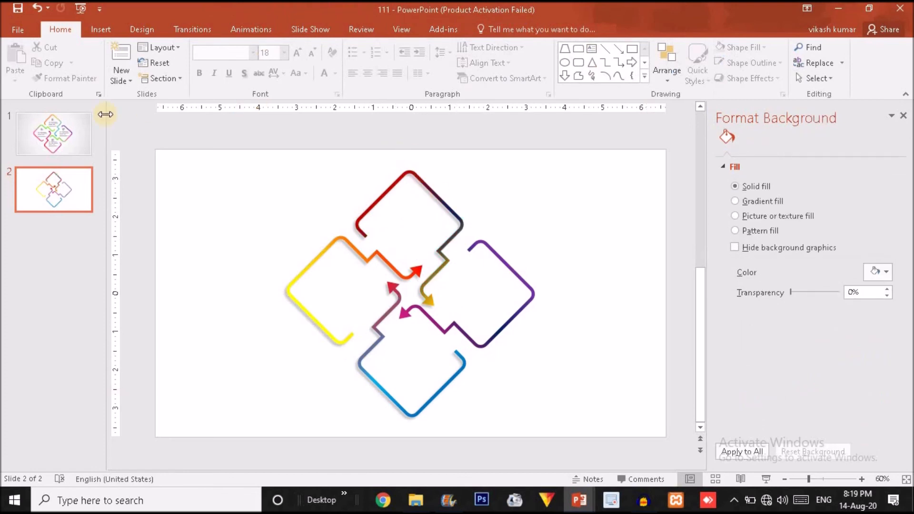
# Step: On slide 1, copy the "04" heading and its body text box, then group them
pyautogui.click(77, 124)
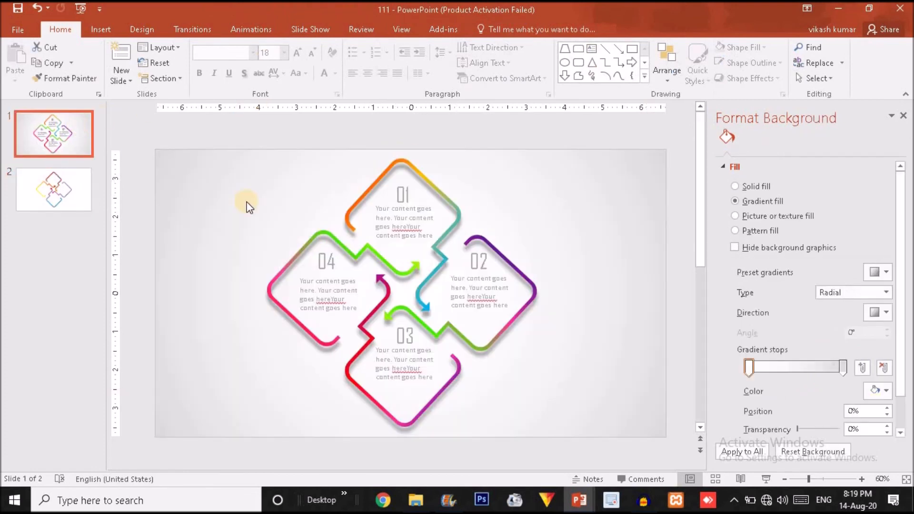
pyautogui.click(329, 267)
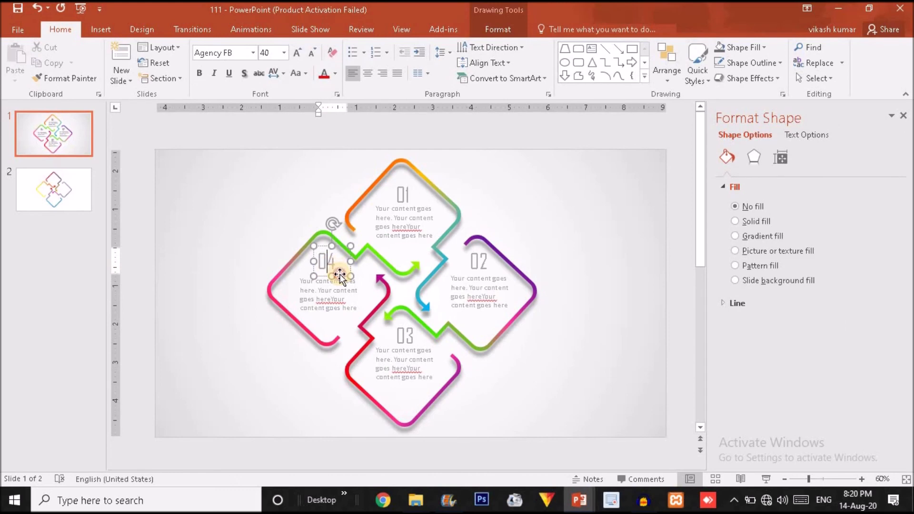
pyautogui.click(340, 276)
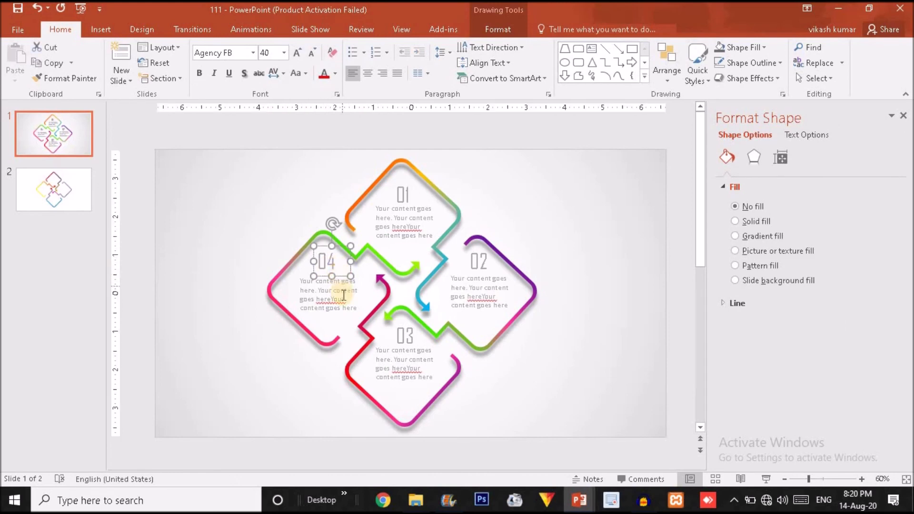
pyautogui.keyDown('shift'); pyautogui.click(344, 295); pyautogui.keyUp('shift')
pyautogui.hotkey('ctrl', 'c')
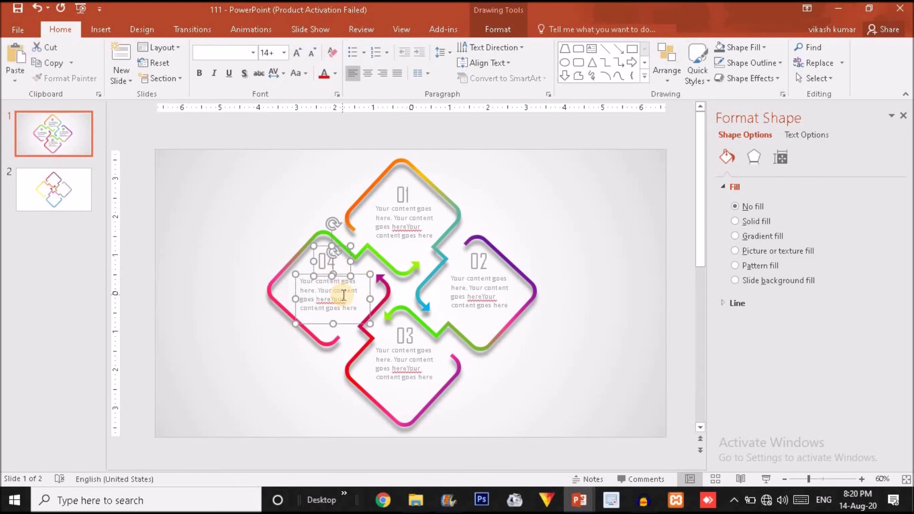
pyautogui.hotkey('ctrl', 'g')
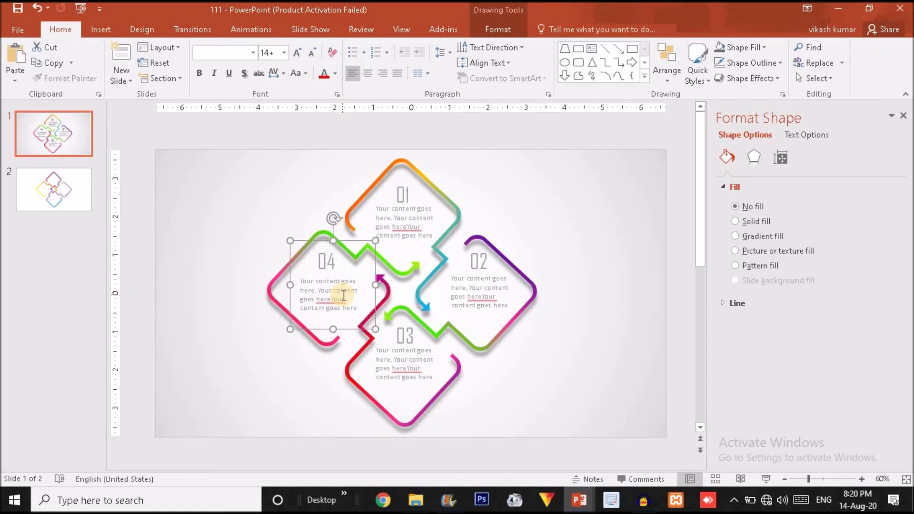
# Step: Paste the "04" group onto slide 2 over the diamond and duplicate it
pyautogui.click(67, 201)
pyautogui.hotkey('ctrl', 'v')
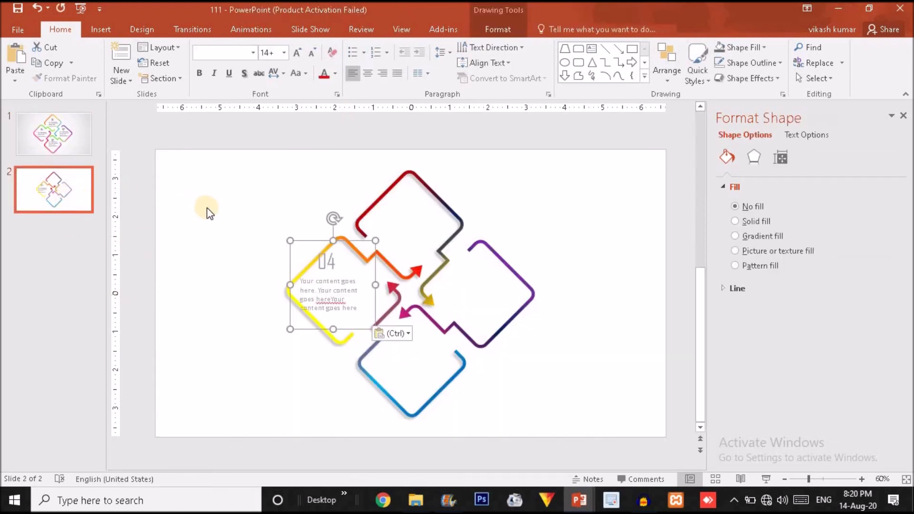
pyautogui.moveTo(302, 241); pyautogui.dragTo(388, 314)
pyautogui.hotkey('ctrl', 'd')
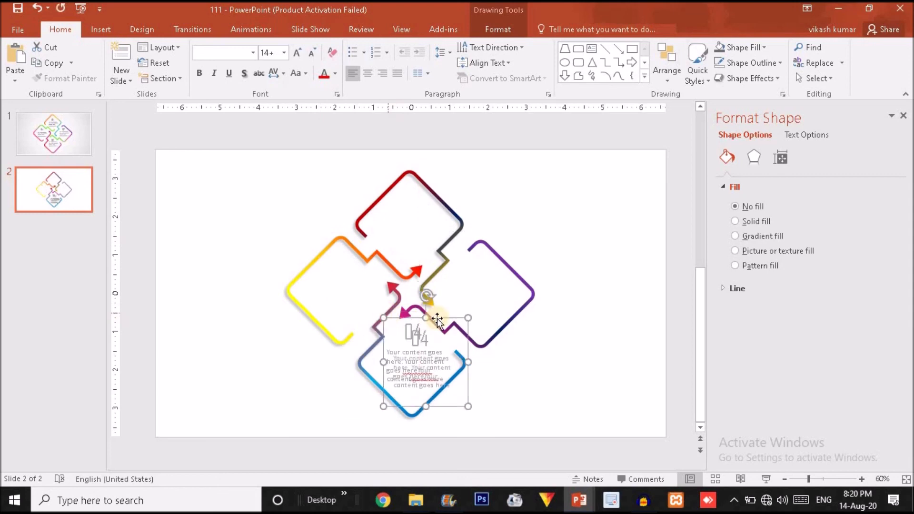